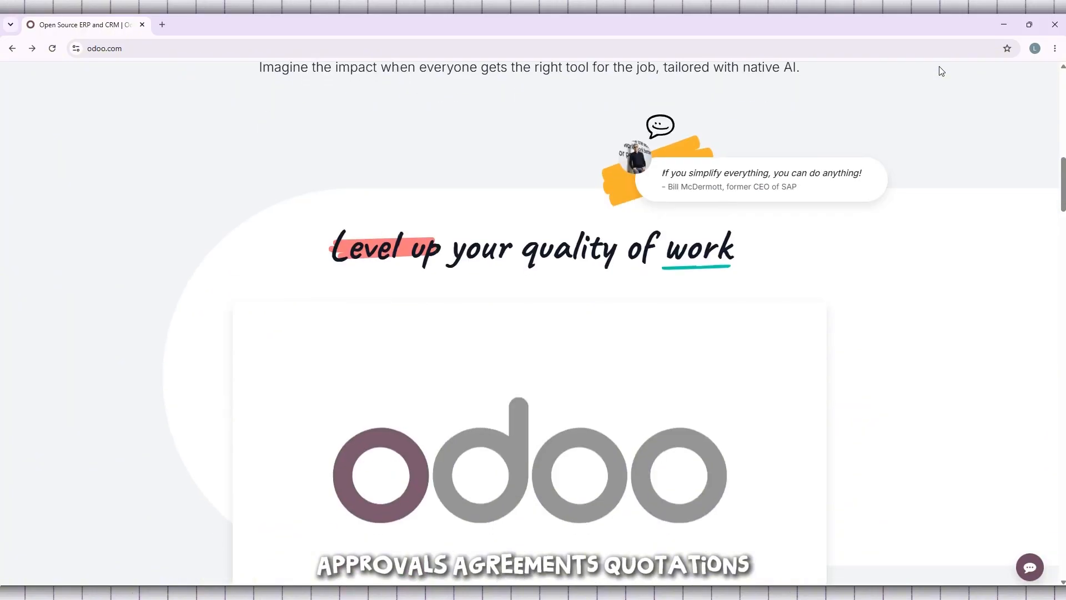
Scroll down the Odoo homepage, pausing the homepage and Native AI demo videos
{"action": "left_click", "coordinate": [376, 492]}
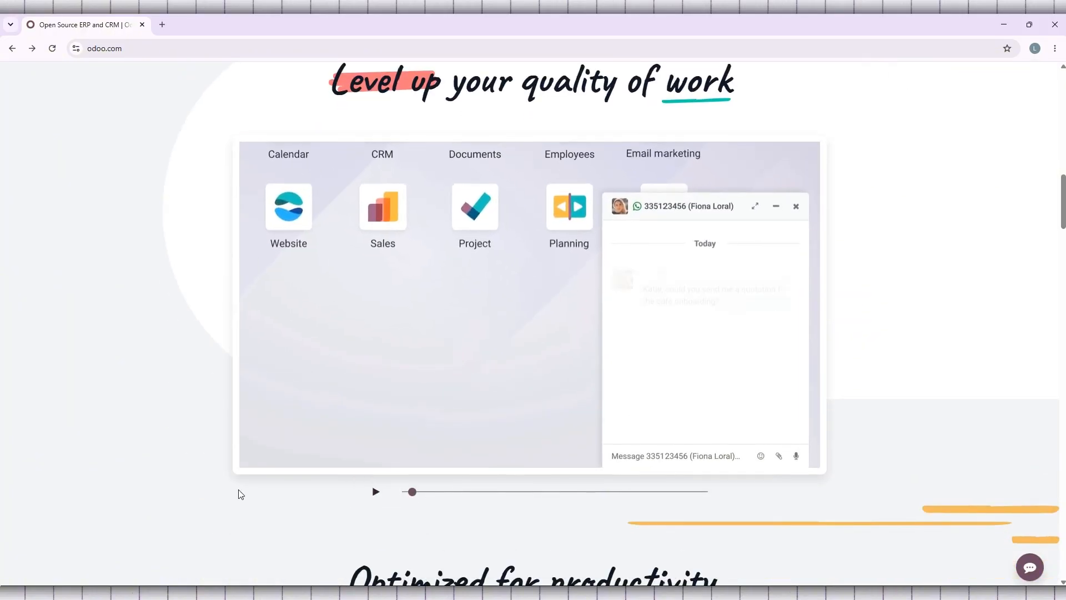
{"action": "scroll", "coordinate": [142, 459], "scroll_direction": "down", "scroll_amount": 6}
{"action": "scroll", "coordinate": [139, 446], "scroll_direction": "down", "scroll_amount": 8}
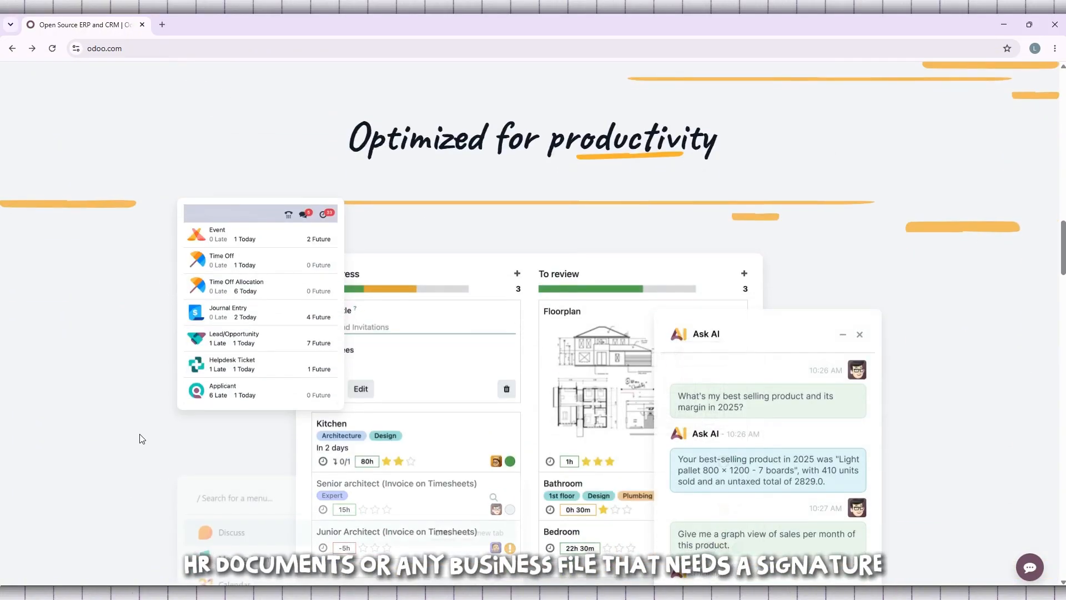
{"action": "scroll", "coordinate": [142, 436], "scroll_direction": "down", "scroll_amount": 3}
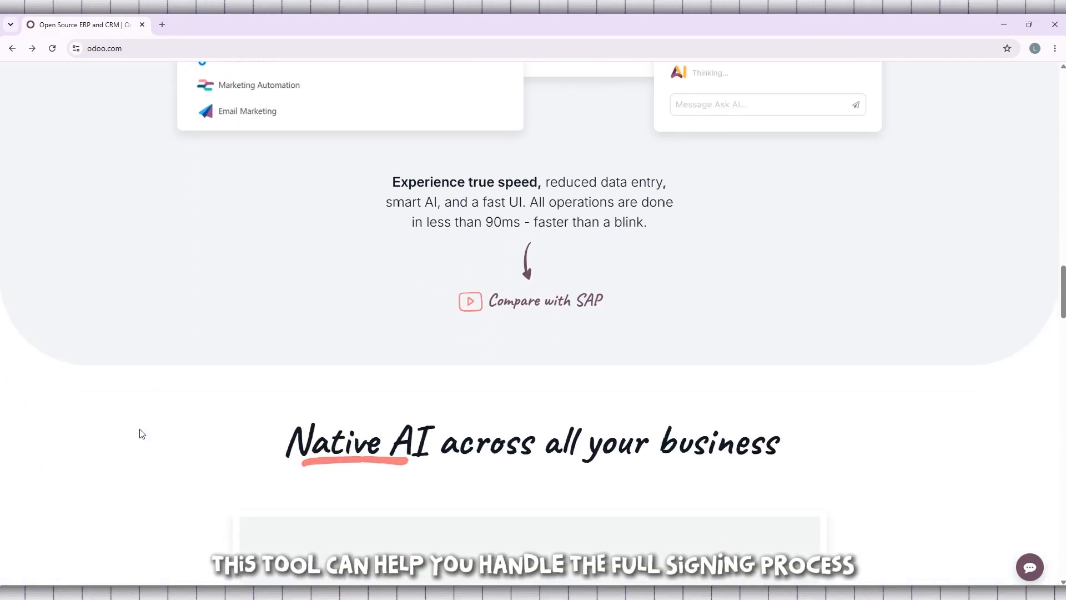
{"action": "scroll", "coordinate": [140, 433], "scroll_direction": "down", "scroll_amount": 6}
{"action": "scroll", "coordinate": [142, 431], "scroll_direction": "down", "scroll_amount": 1}
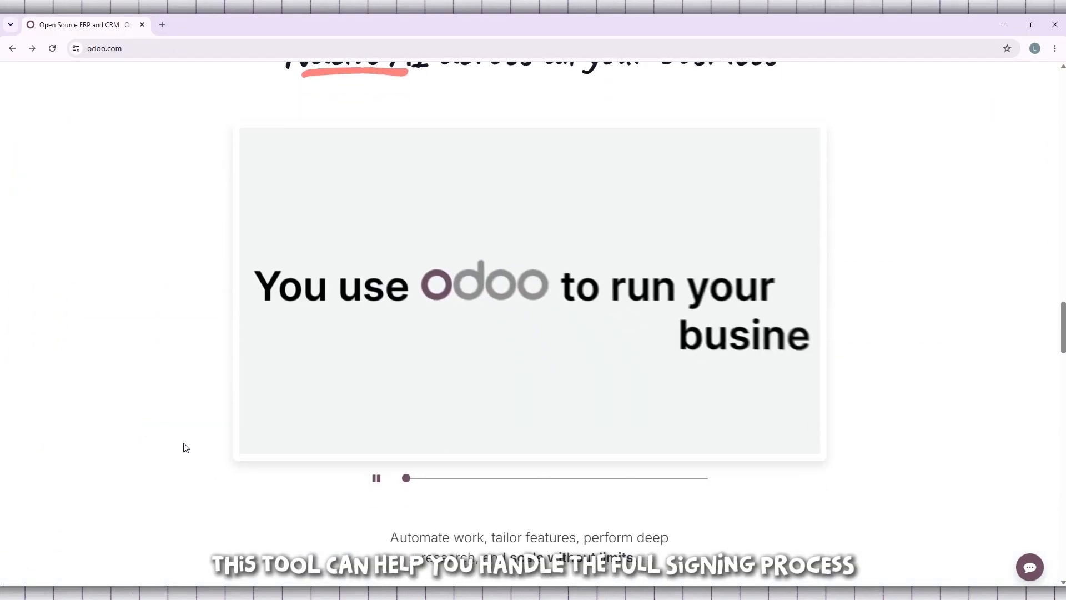
{"action": "left_click", "coordinate": [376, 478]}
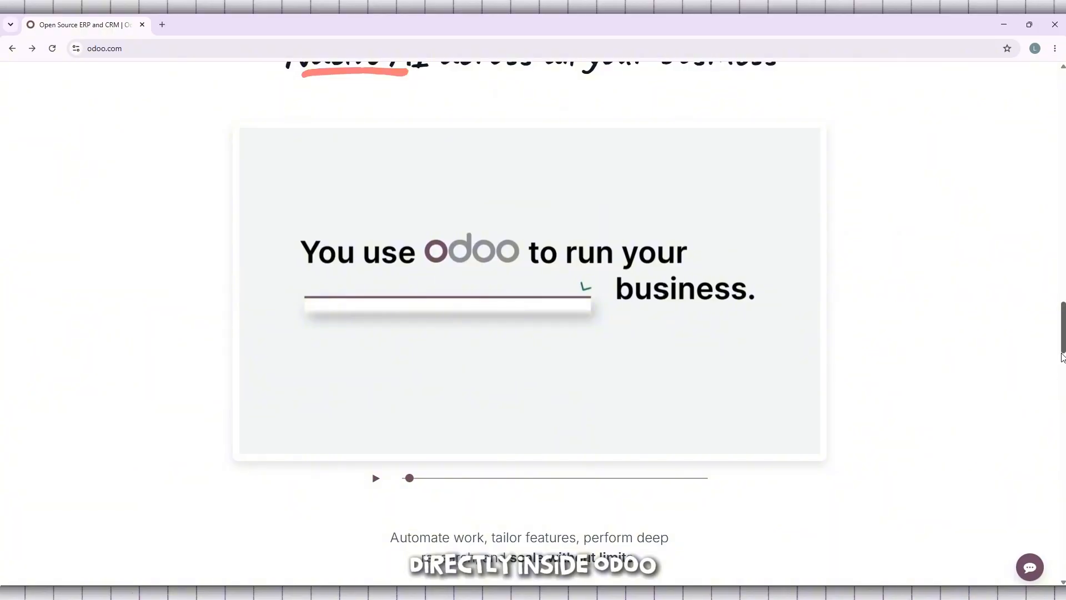
{"action": "left_click_drag", "start_coordinate": [1063, 344], "coordinate": [1064, 111]}
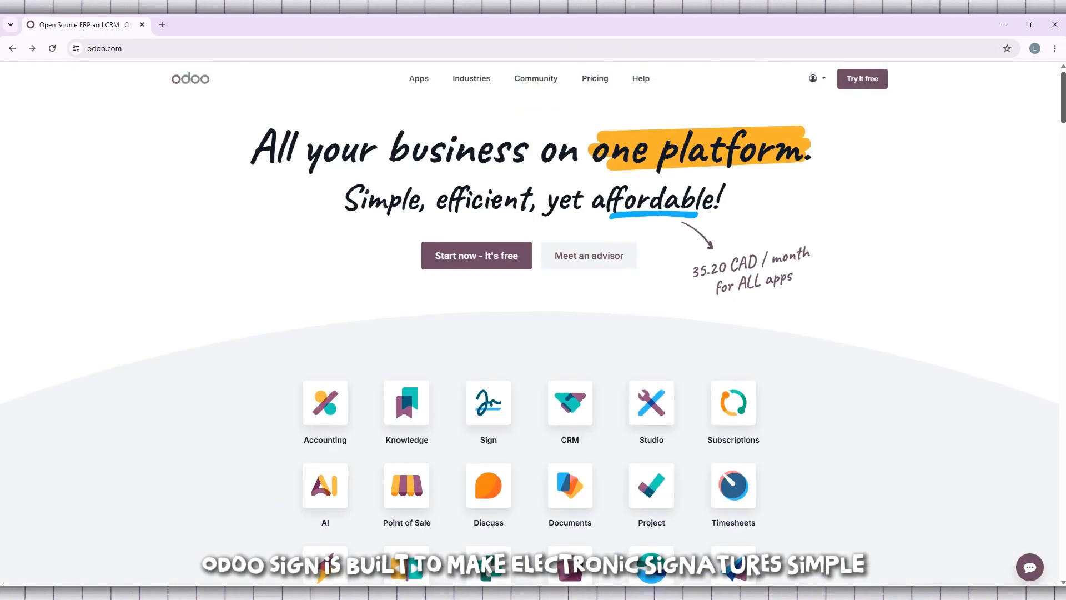
Go to My Databases from the account menu and connect to the tutorly database
{"action": "left_click", "coordinate": [825, 83]}
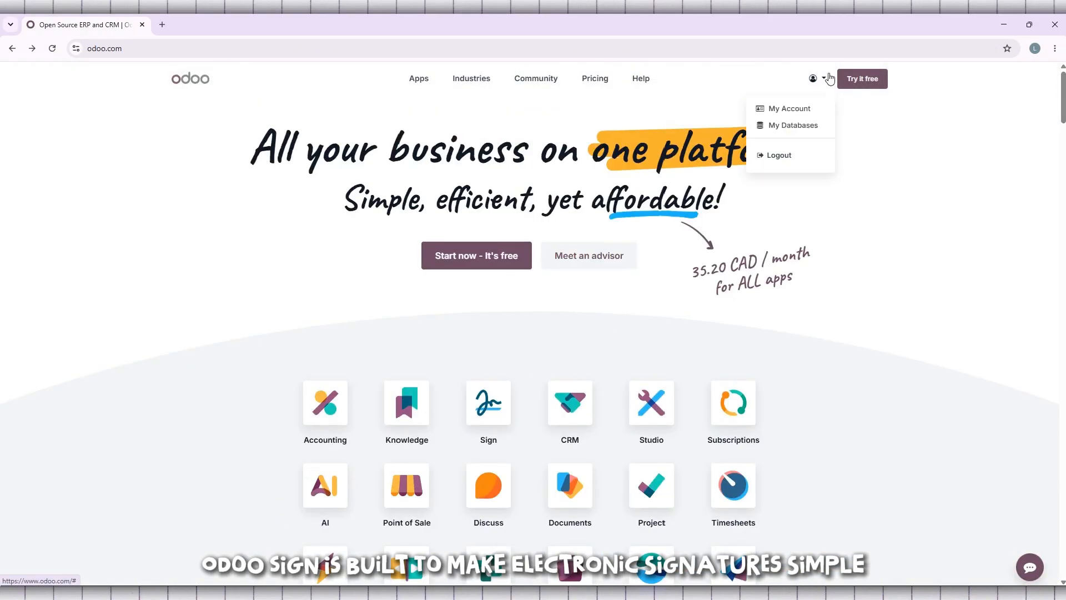
{"action": "left_click", "coordinate": [784, 127]}
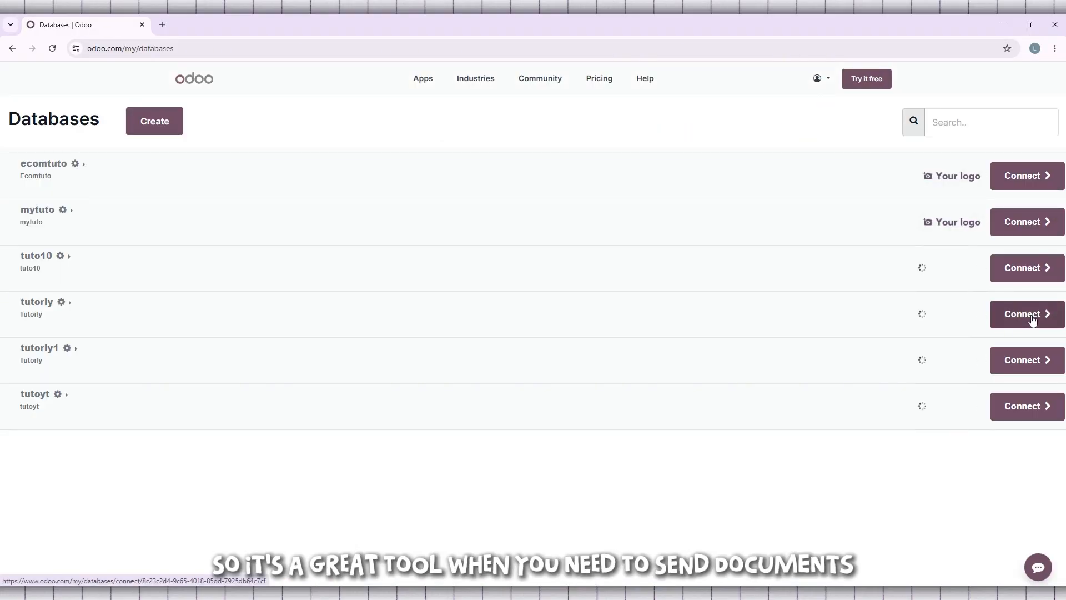
{"action": "left_click", "coordinate": [1053, 321]}
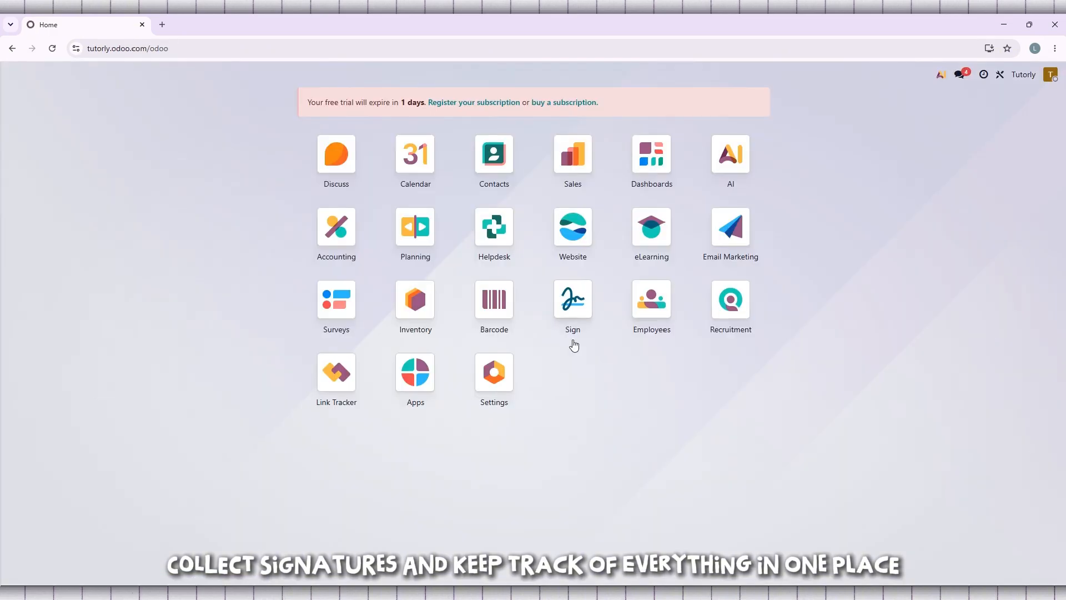
{"action": "mouse_move", "coordinate": [576, 332]}
{"action": "left_mouse_down"}
{"action": "mouse_move", "coordinate": [592, 321]}
{"action": "mouse_move", "coordinate": [547, 313]}
{"action": "mouse_move", "coordinate": [590, 379]}
{"action": "mouse_move", "coordinate": [583, 318]}
{"action": "mouse_move", "coordinate": [573, 329]}
{"action": "mouse_move", "coordinate": [588, 295]}
{"action": "mouse_move", "coordinate": [633, 442]}
{"action": "mouse_move", "coordinate": [845, 370]}
{"action": "mouse_move", "coordinate": [868, 385]}
{"action": "mouse_move", "coordinate": [587, 328]}
{"action": "left_mouse_up"}
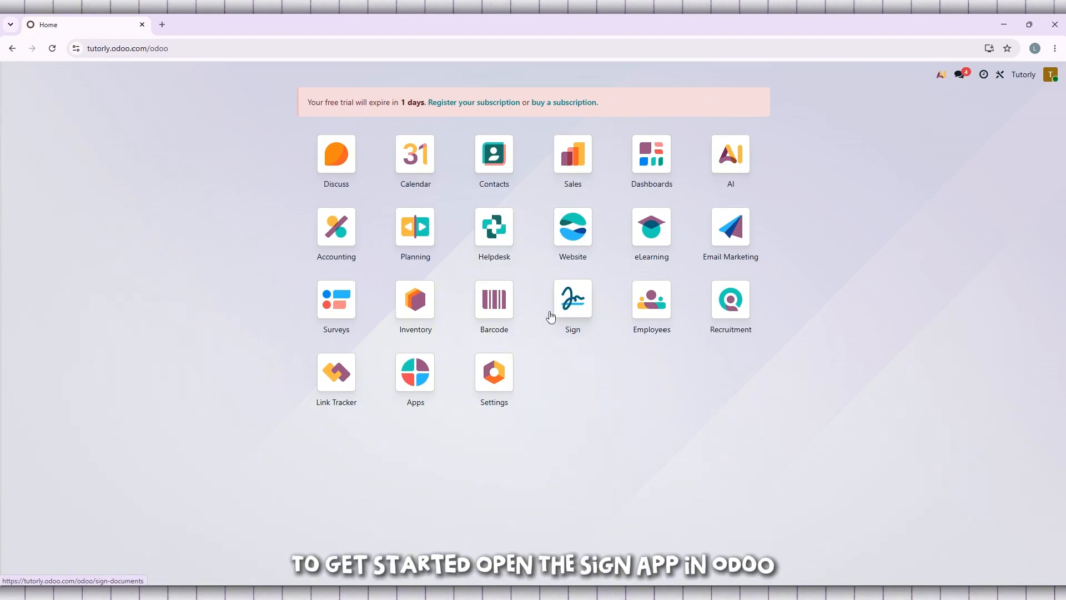
In the Sign app, upload odoo_sign_template_nda from the Downloads folder
{"action": "left_click", "coordinate": [571, 297]}
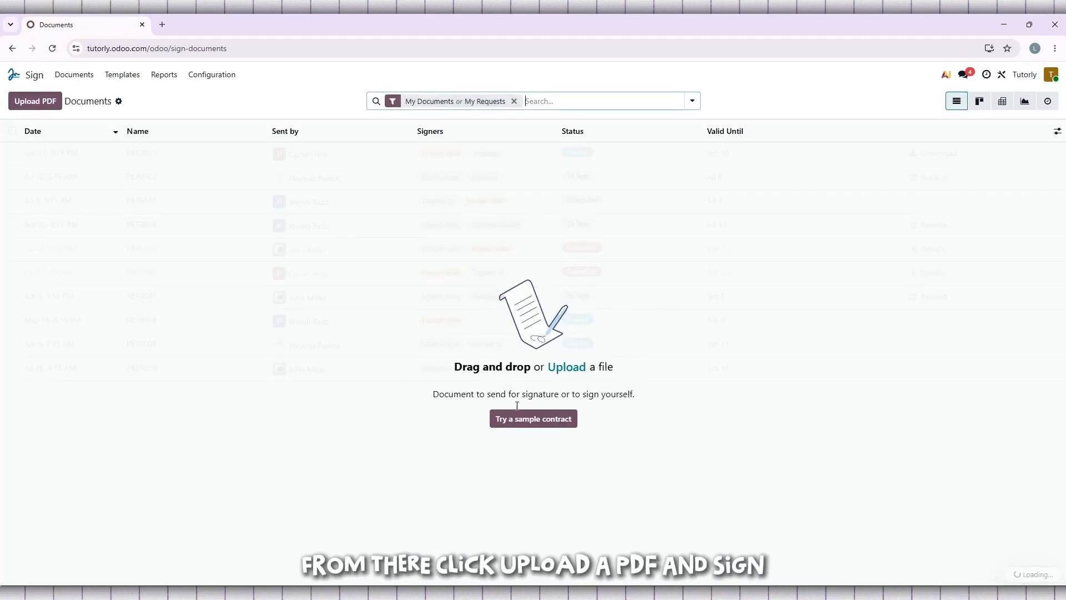
{"action": "left_click", "coordinate": [48, 104]}
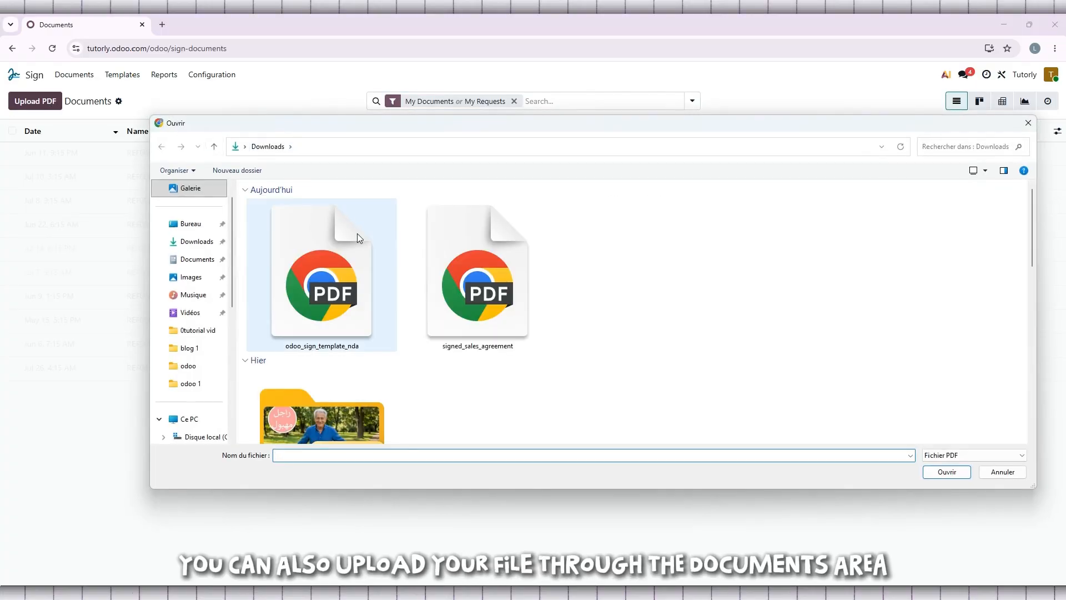
{"action": "double_click", "coordinate": [312, 290]}
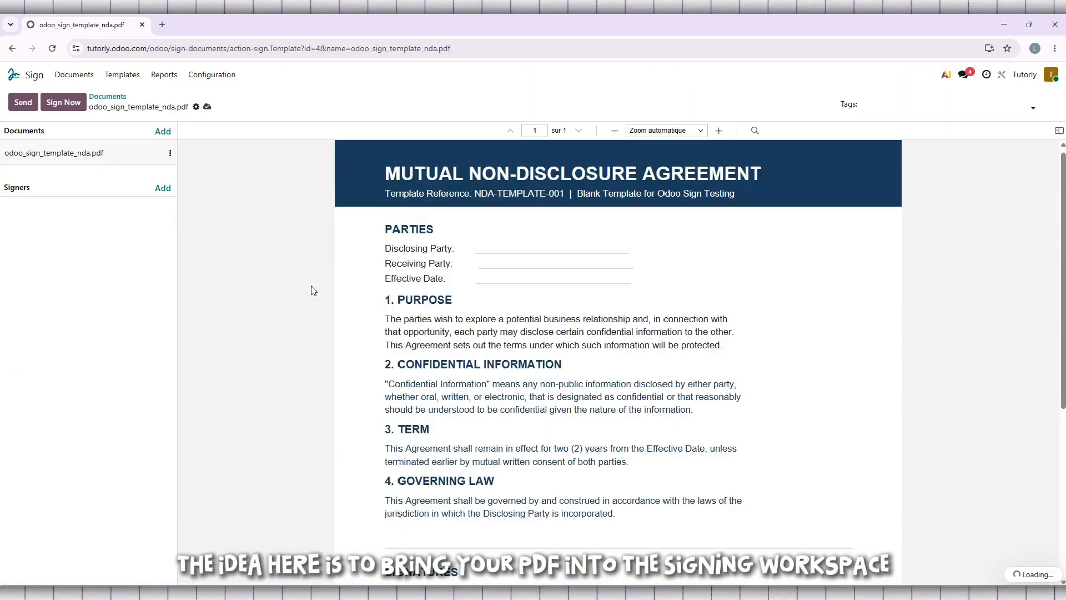
{"action": "scroll", "coordinate": [311, 288], "scroll_direction": "down", "scroll_amount": 2}
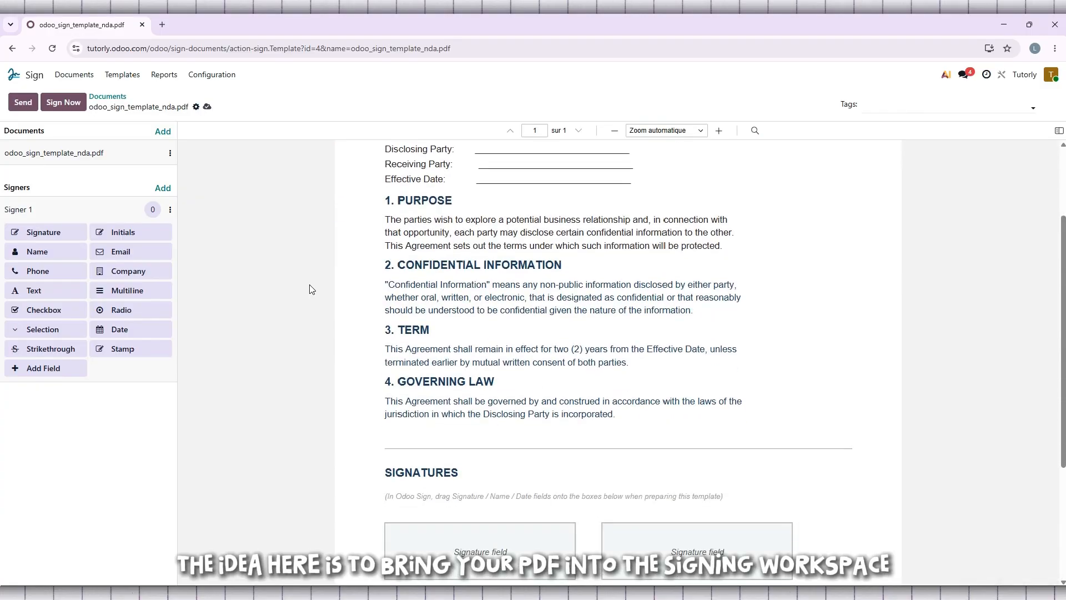
{"action": "scroll", "coordinate": [312, 288], "scroll_direction": "down", "scroll_amount": 2}
{"action": "scroll", "coordinate": [310, 287], "scroll_direction": "down", "scroll_amount": 2}
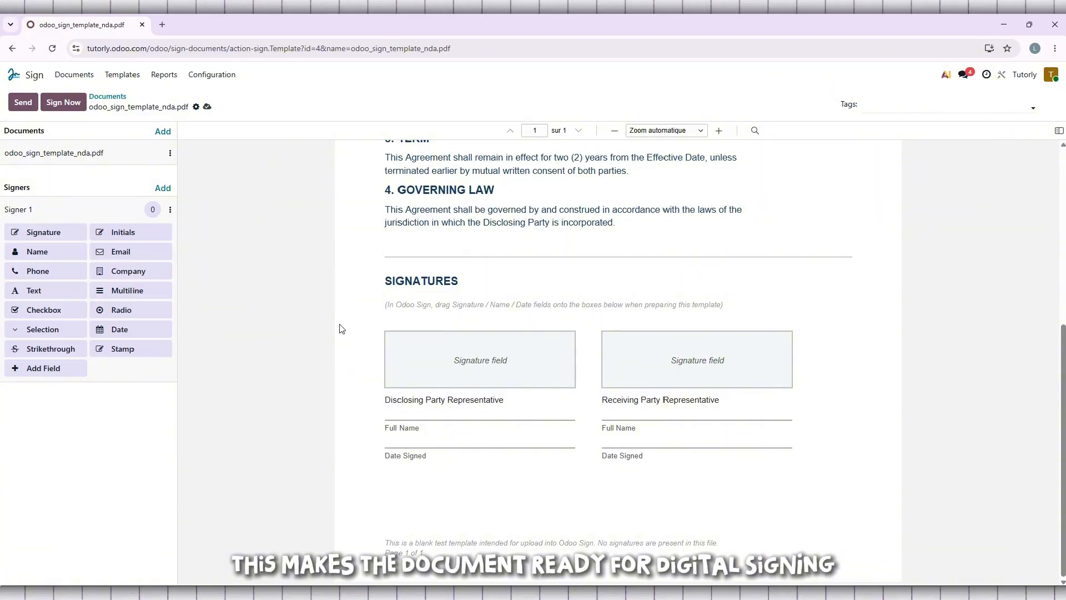
{"action": "scroll", "coordinate": [413, 350], "scroll_direction": "up", "scroll_amount": 5}
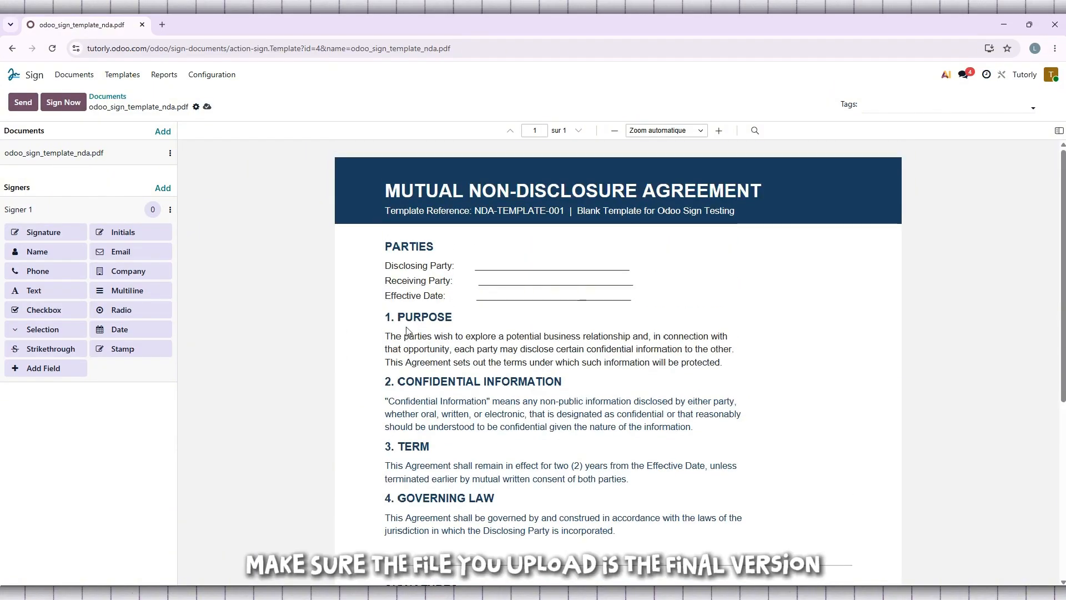
{"action": "scroll", "coordinate": [407, 331], "scroll_direction": "down", "scroll_amount": 2}
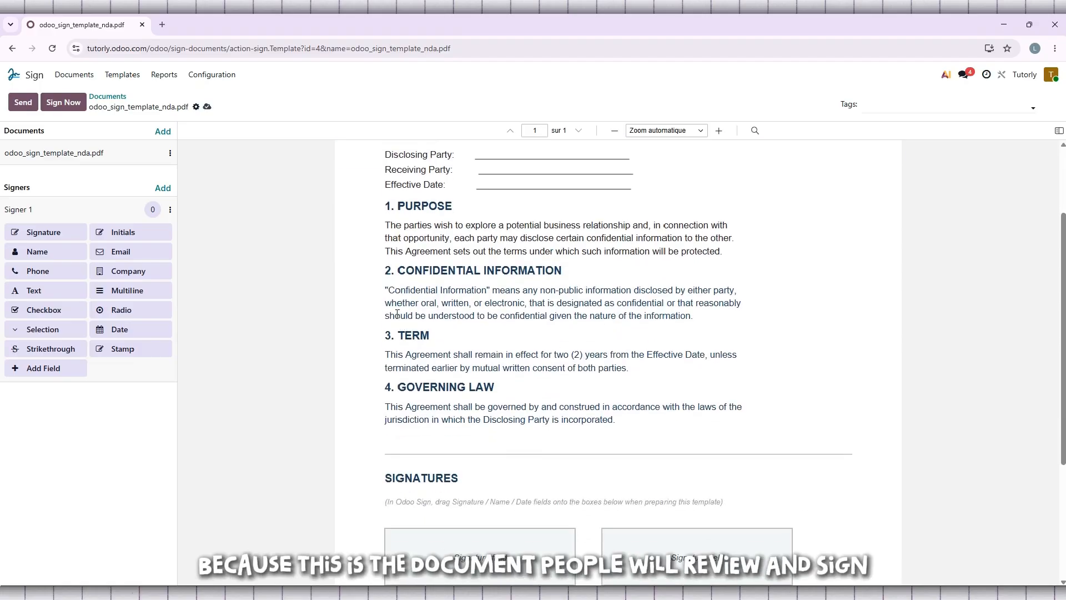
{"action": "scroll", "coordinate": [395, 307], "scroll_direction": "up", "scroll_amount": 2}
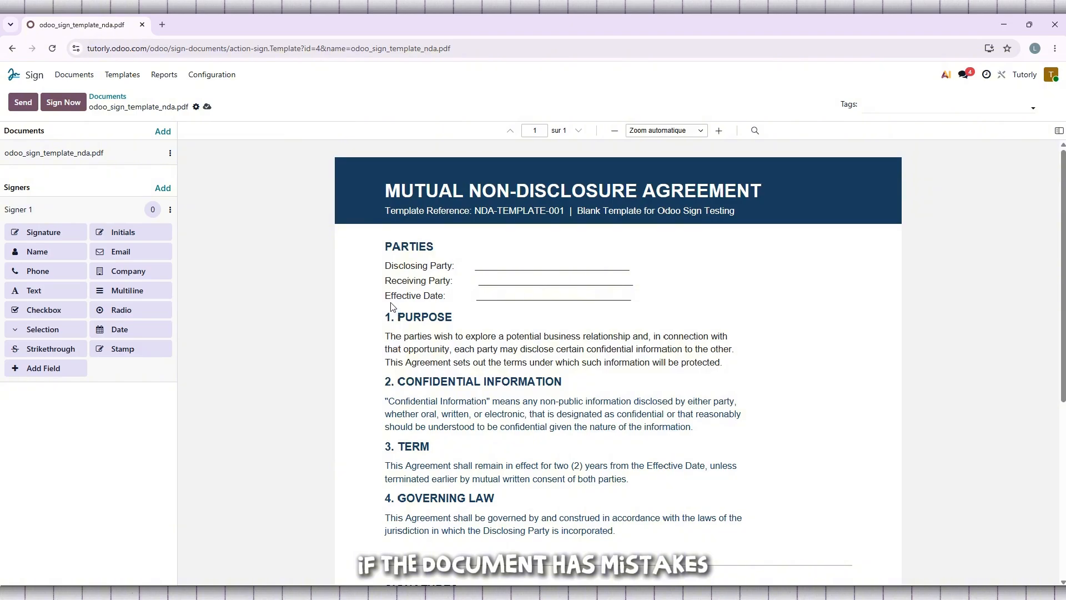
{"action": "scroll", "coordinate": [391, 305], "scroll_direction": "down", "scroll_amount": 1}
{"action": "scroll", "coordinate": [391, 306], "scroll_direction": "down", "scroll_amount": 5}
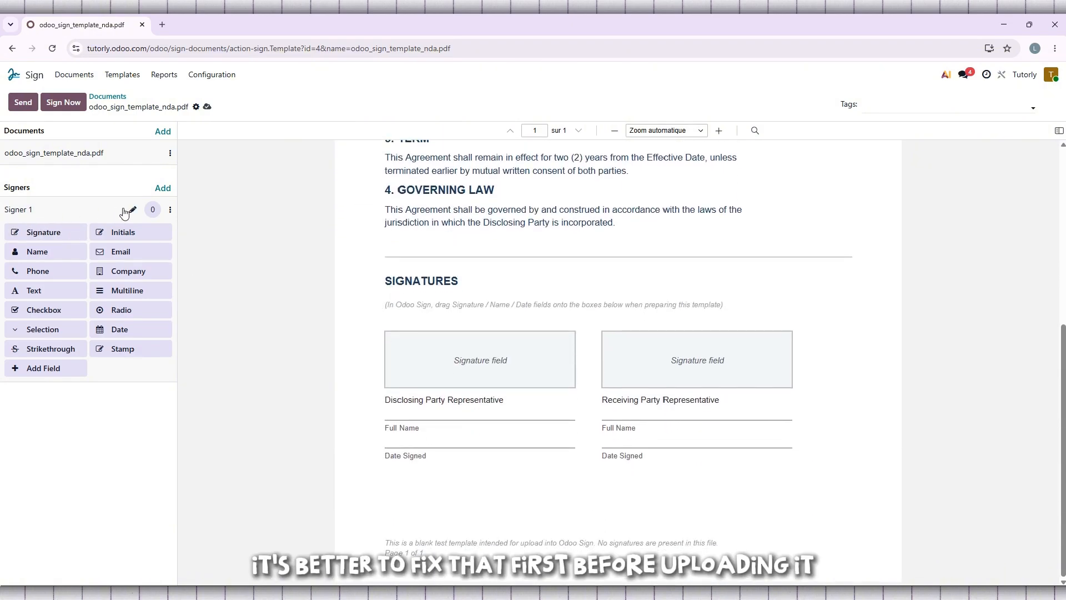
Change the first signer's name from Signer 1 to TUTORLY
{"action": "left_click", "coordinate": [134, 211]}
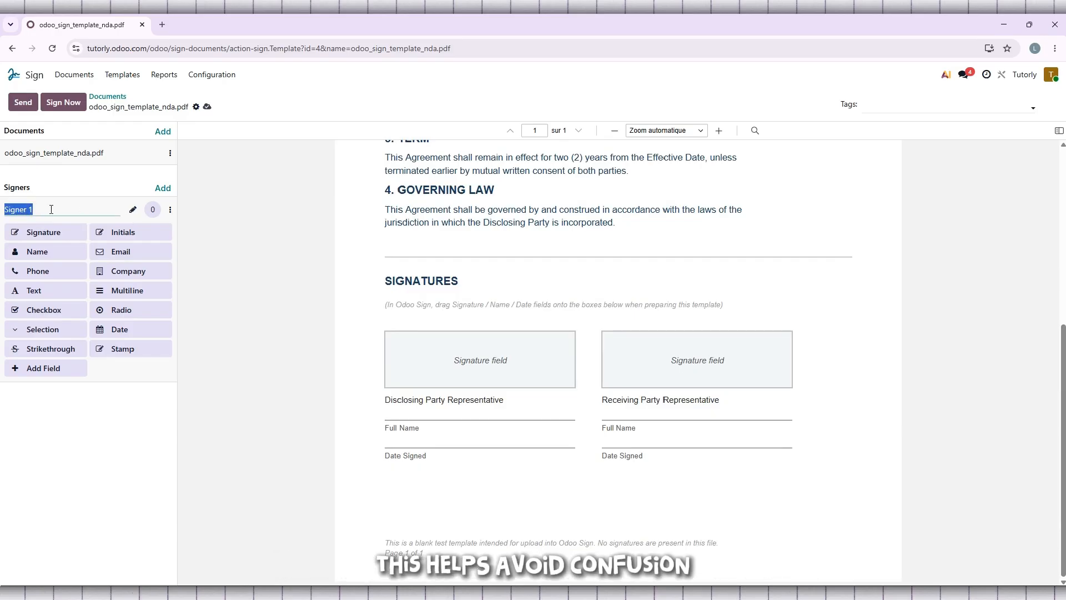
{"action": "type", "text": "tUTOR"}
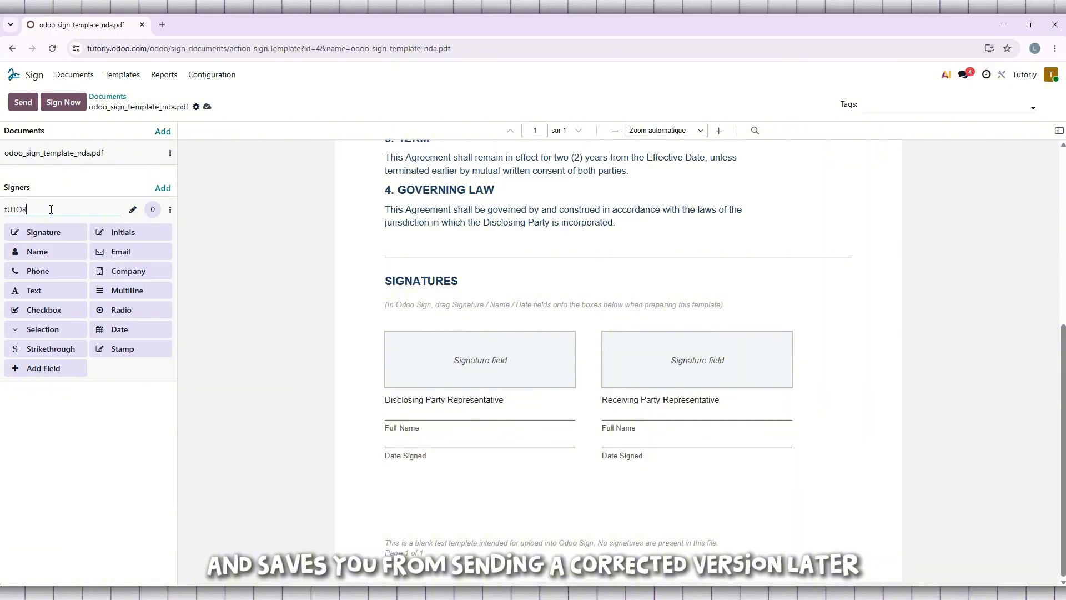
{"action": "type", "text": "L"}
{"action": "key", "text": "BackSpace"}
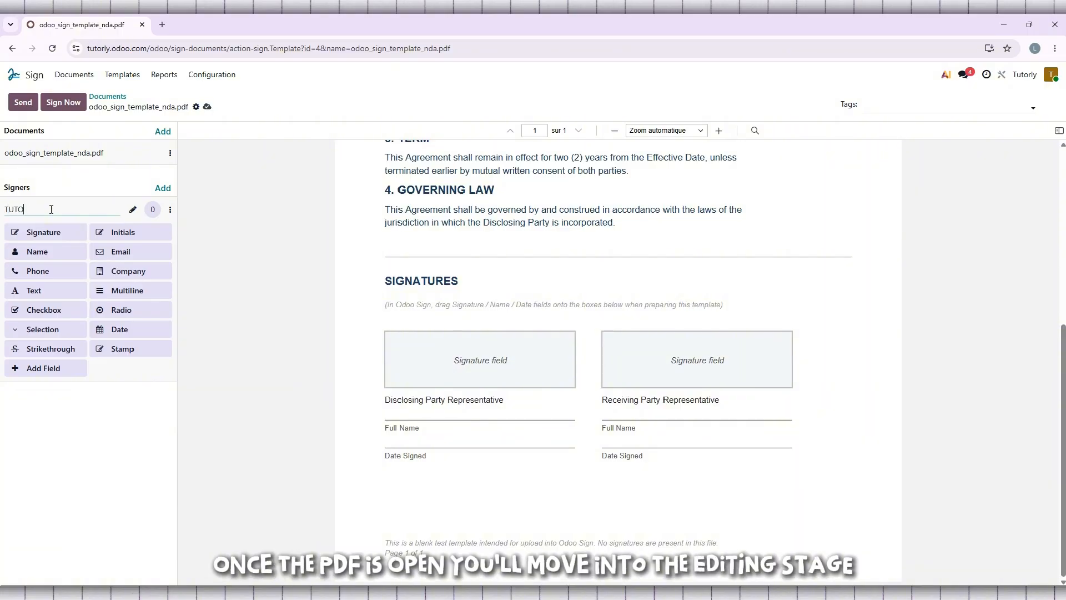
{"action": "type", "text": "LY"}
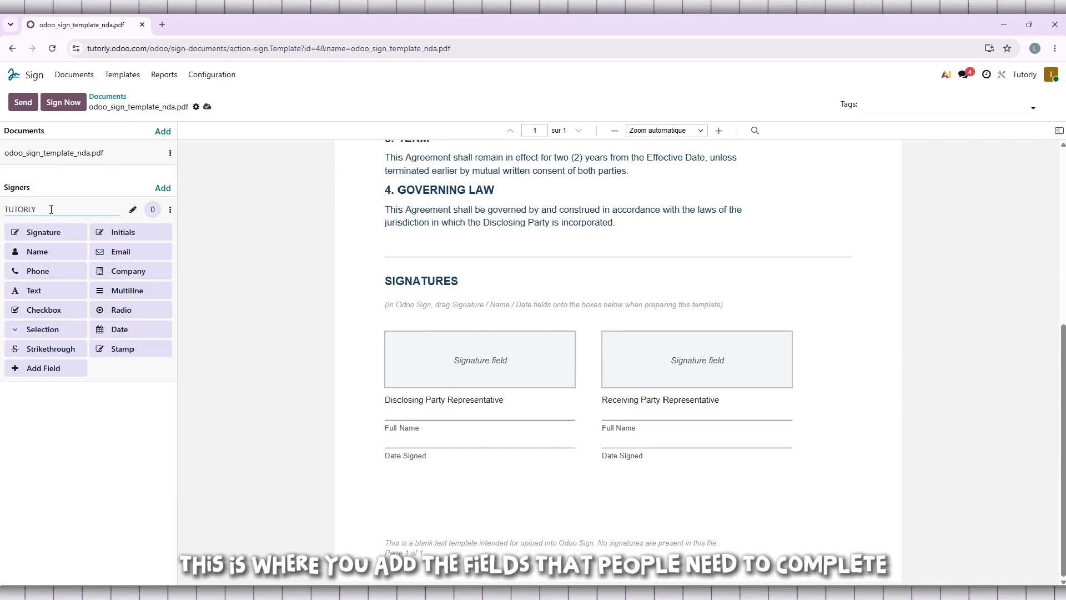
{"action": "key", "text": "Return"}
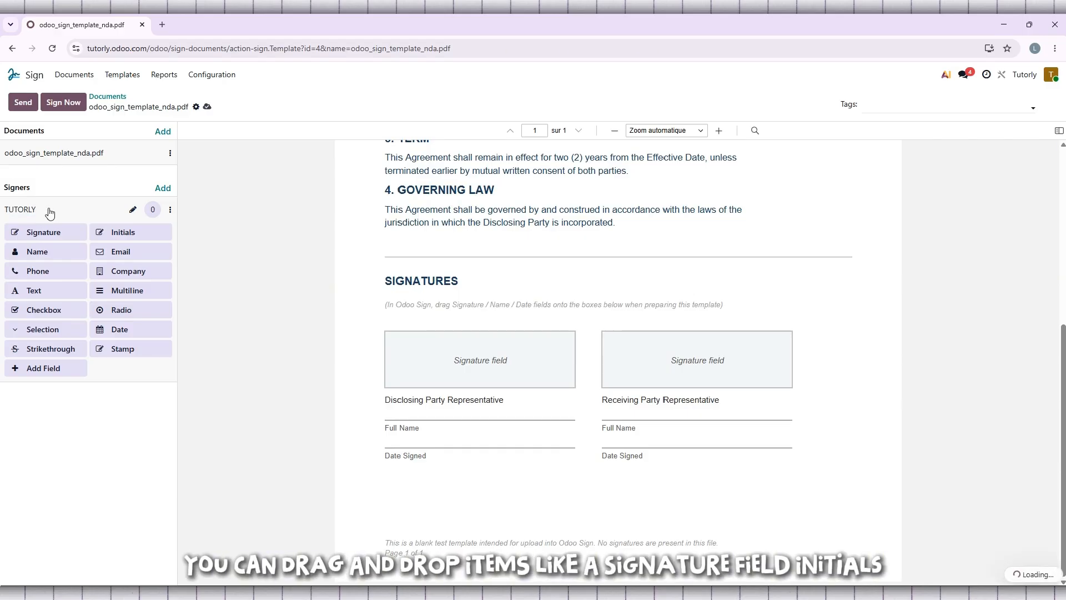
Place and size a TUTORLY signature field in the Disclosing Party box, plus a Name field on Full Name
{"action": "mouse_move", "coordinate": [40, 231]}
{"action": "left_mouse_down"}
{"action": "mouse_move", "coordinate": [369, 331]}
{"action": "mouse_move", "coordinate": [405, 352]}
{"action": "mouse_move", "coordinate": [412, 340]}
{"action": "left_mouse_up"}
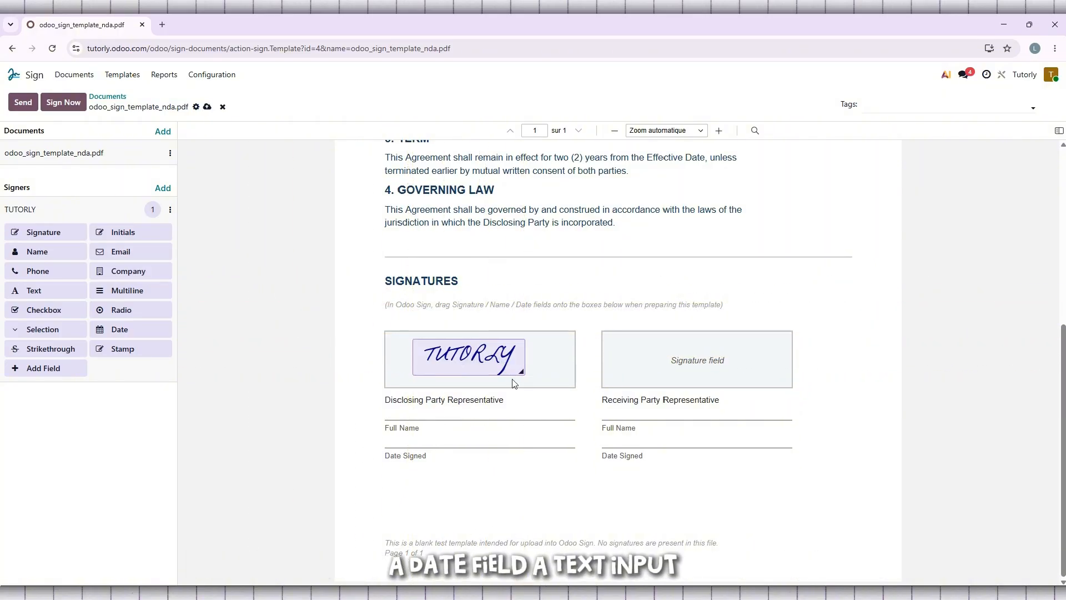
{"action": "mouse_move", "coordinate": [527, 372]}
{"action": "left_mouse_down"}
{"action": "mouse_move", "coordinate": [566, 397]}
{"action": "mouse_move", "coordinate": [567, 376]}
{"action": "left_mouse_up"}
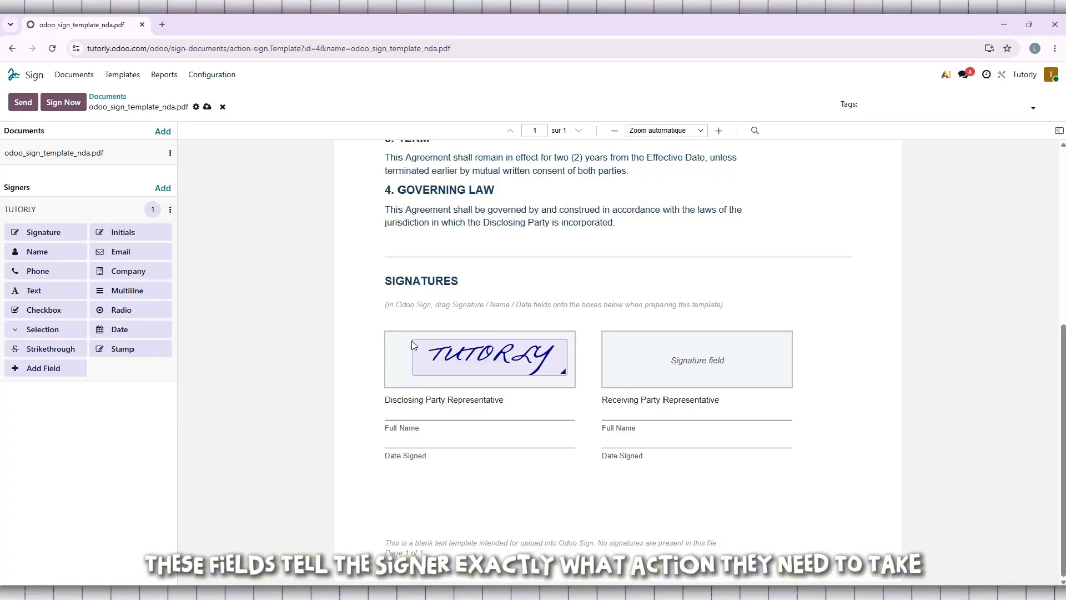
{"action": "left_click_drag", "start_coordinate": [466, 358], "coordinate": [462, 368]}
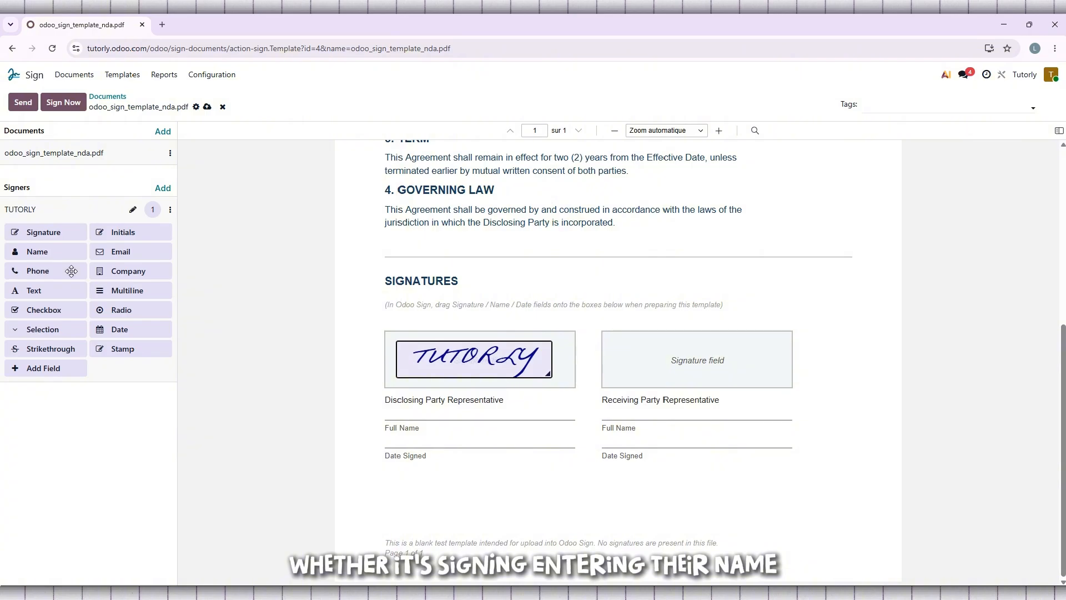
{"action": "left_click_drag", "start_coordinate": [37, 251], "coordinate": [388, 439]}
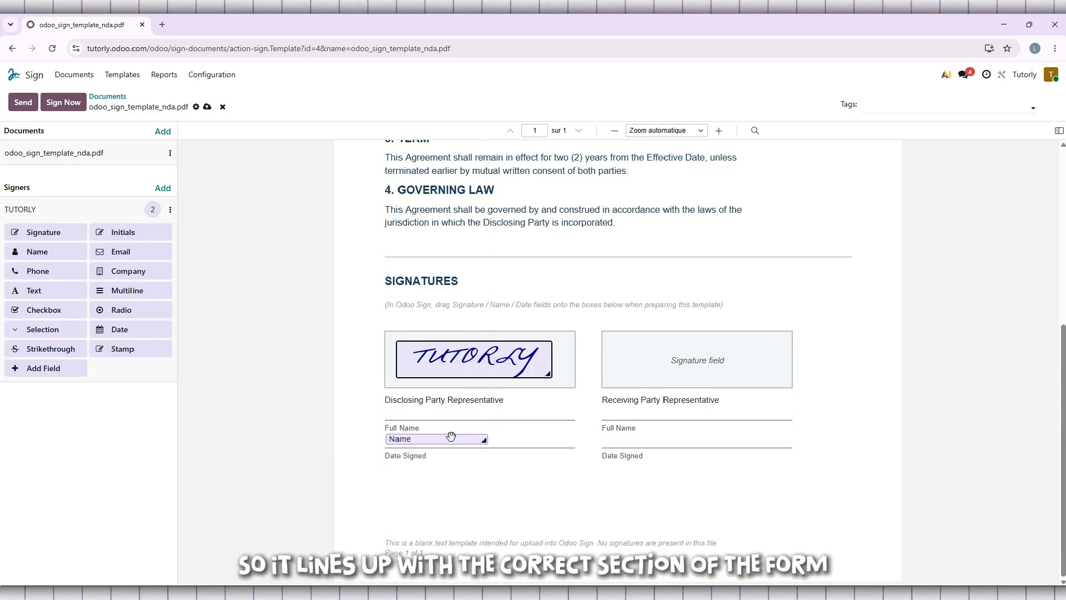
Replace the Disclosing Party Name field's placeholder with the representative's full name and save it
{"action": "left_click", "coordinate": [412, 440]}
{"action": "double_click", "coordinate": [536, 401]}
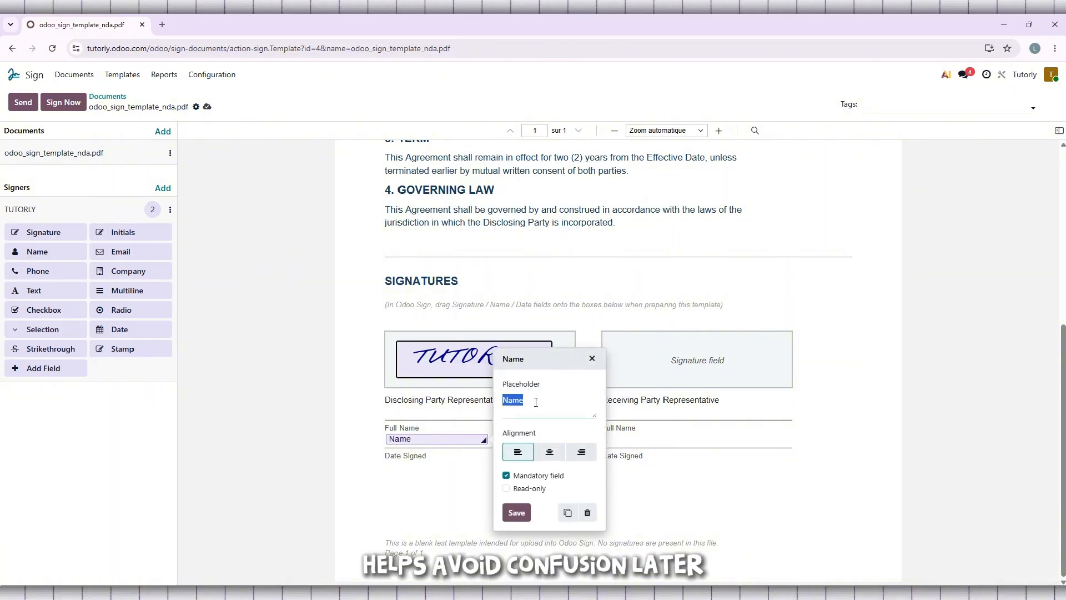
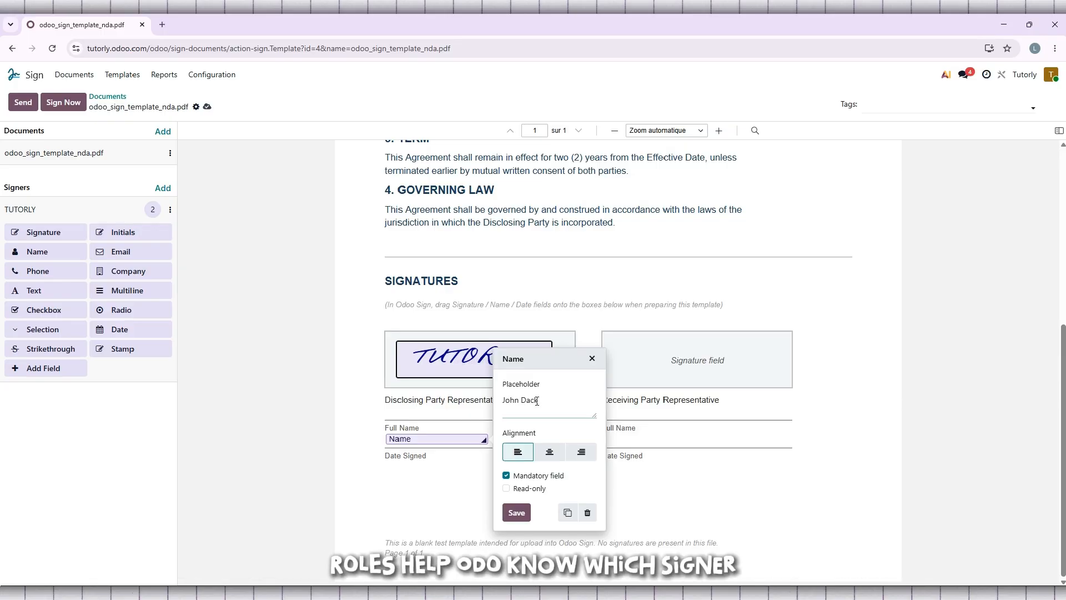
{"action": "left_click", "coordinate": [517, 512]}
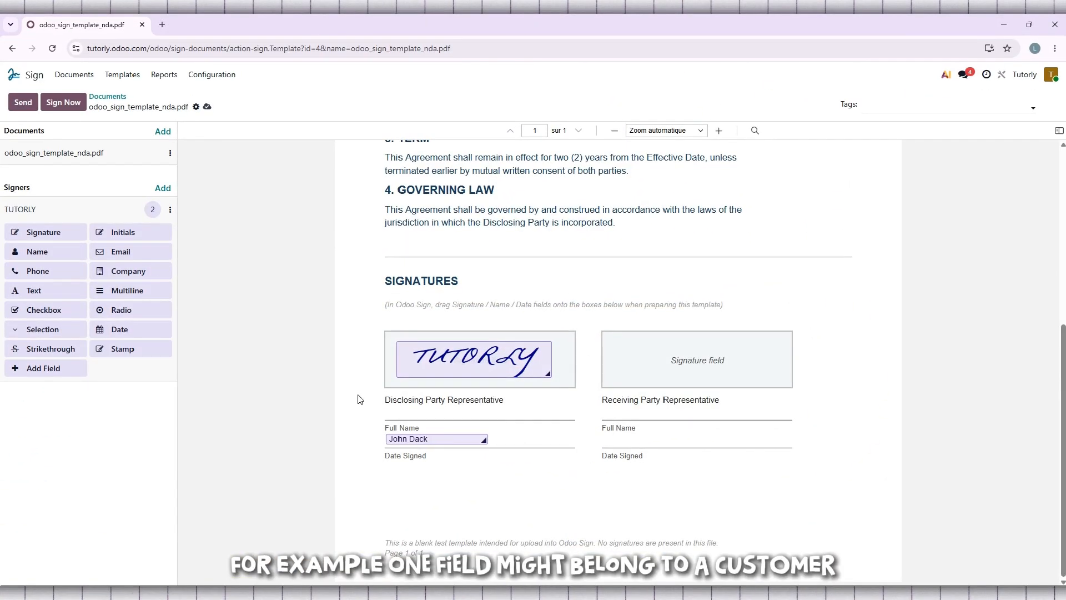
Add a Signer 2 role to the template and rename it SAME
{"action": "left_click", "coordinate": [163, 190]}
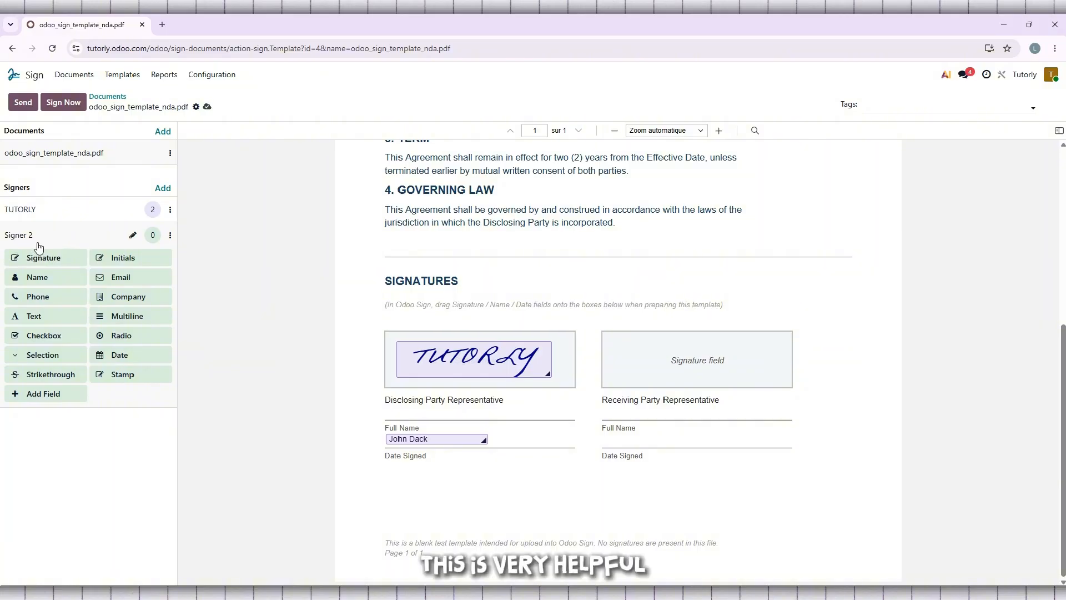
{"action": "left_click", "coordinate": [26, 237]}
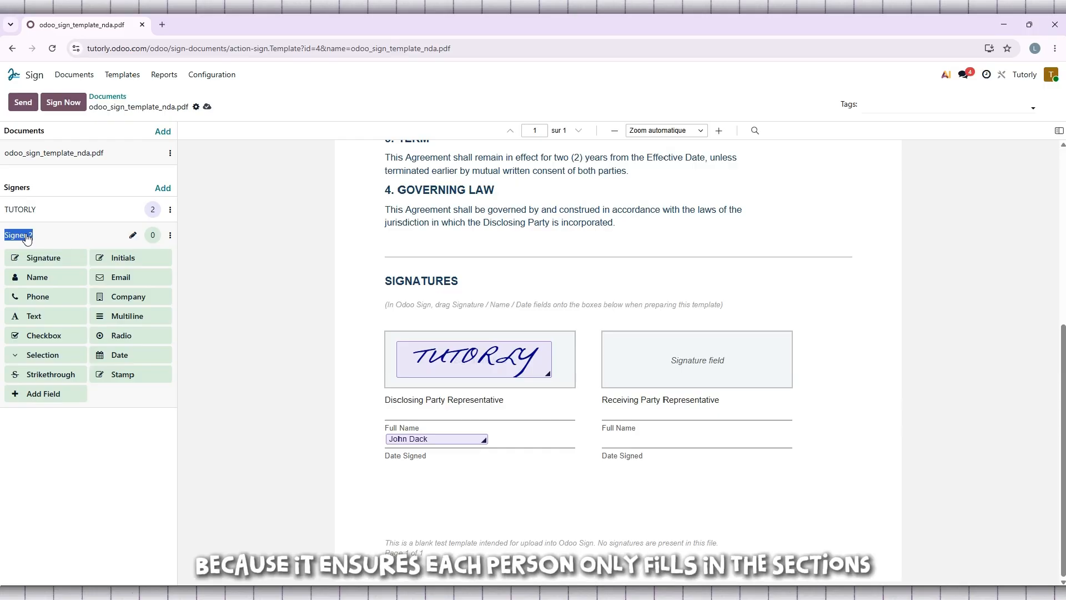
{"action": "triple_click", "coordinate": [83, 235]}
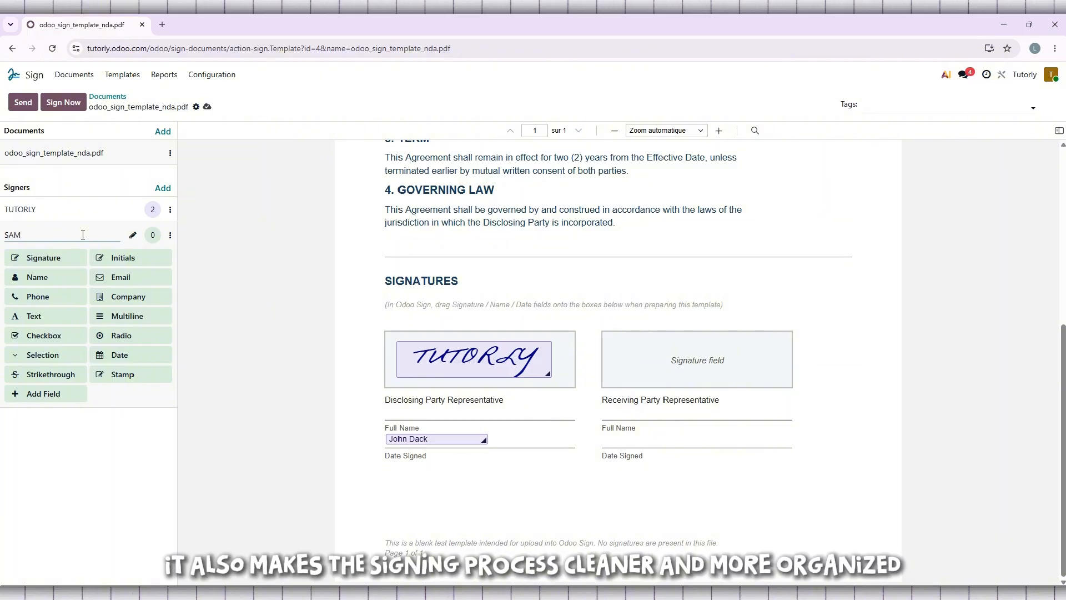
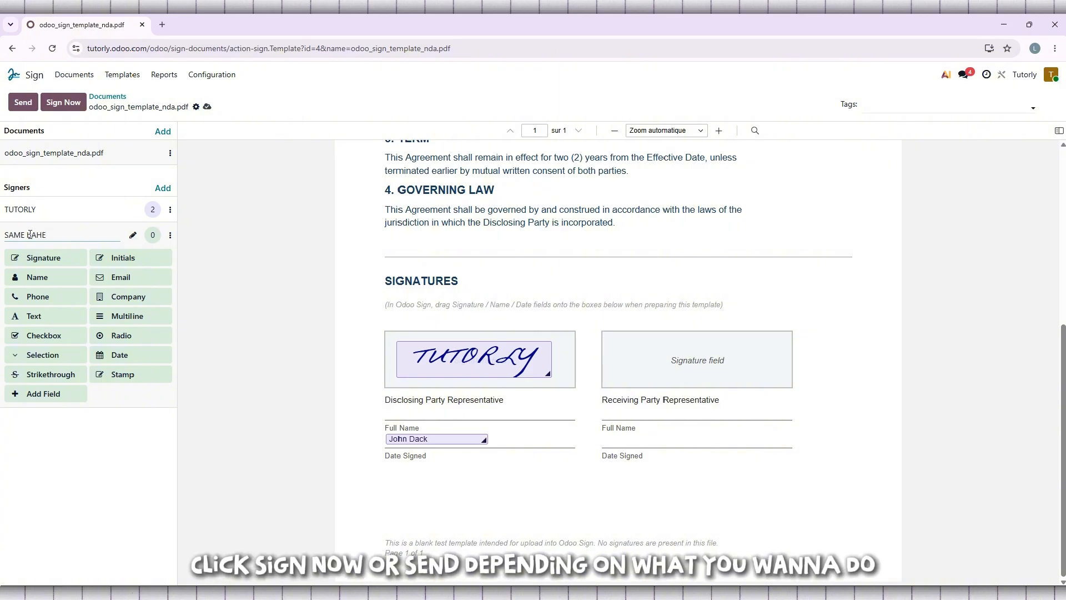
{"action": "left_click_drag", "start_coordinate": [30, 235], "coordinate": [57, 239]}
{"action": "key", "text": "BackSpace"}
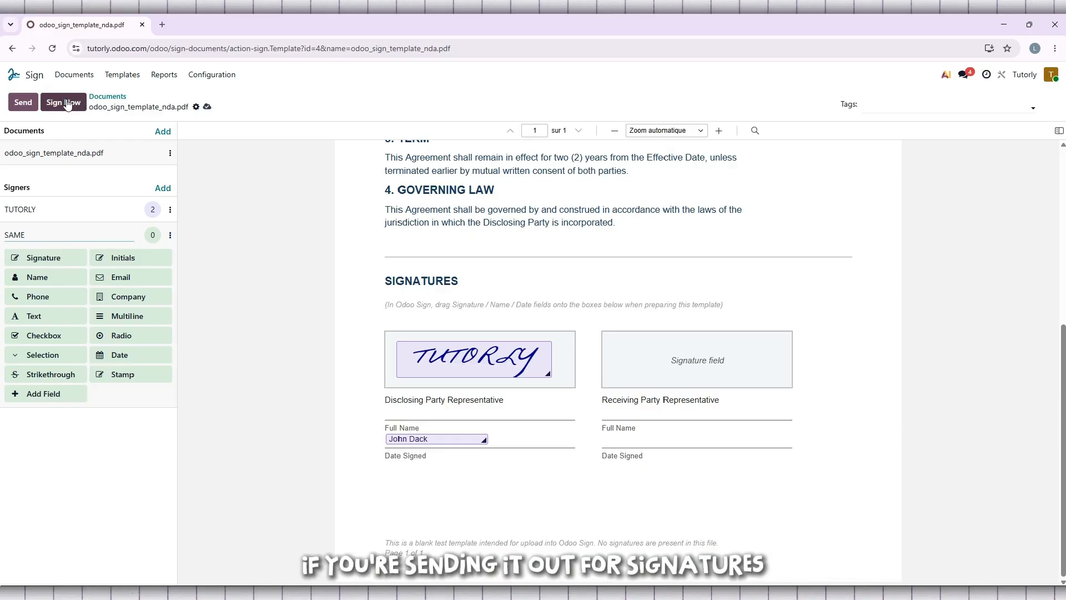
Place a SAME signature field in the Receiving Party box and widen it to fill the box
{"action": "left_click", "coordinate": [72, 92]}
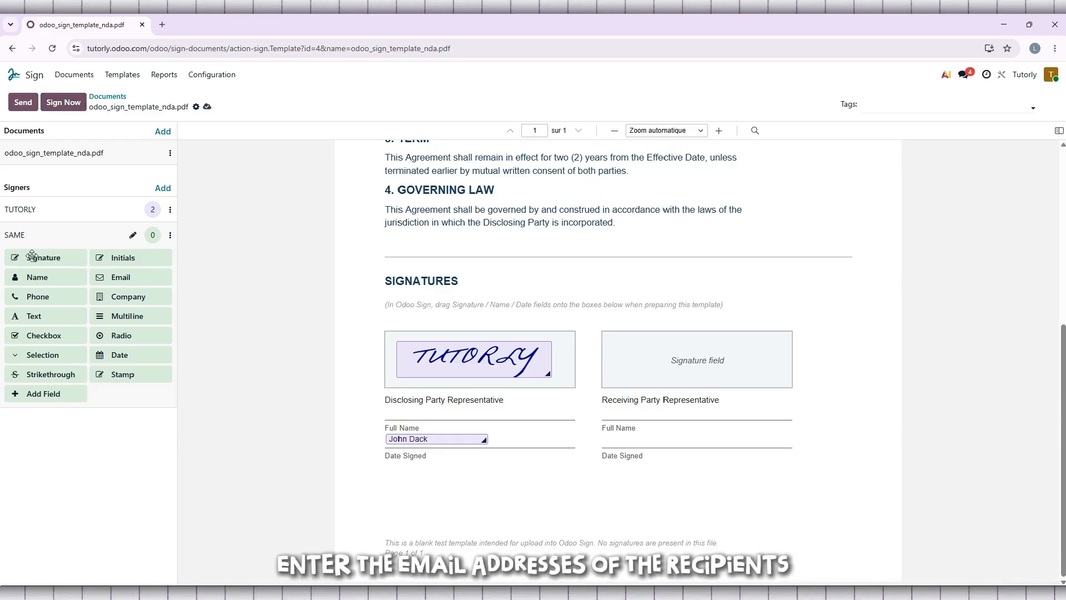
{"action": "left_click_drag", "start_coordinate": [33, 261], "coordinate": [661, 353]}
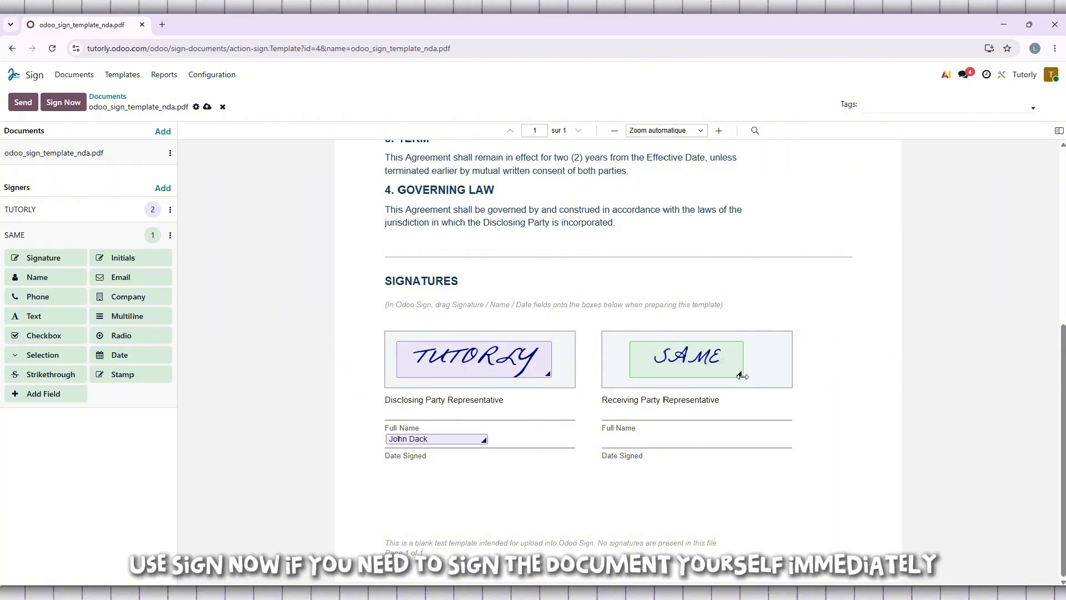
{"action": "mouse_move", "coordinate": [743, 376]}
{"action": "left_mouse_down"}
{"action": "mouse_move", "coordinate": [783, 383]}
{"action": "mouse_move", "coordinate": [764, 377]}
{"action": "left_mouse_up"}
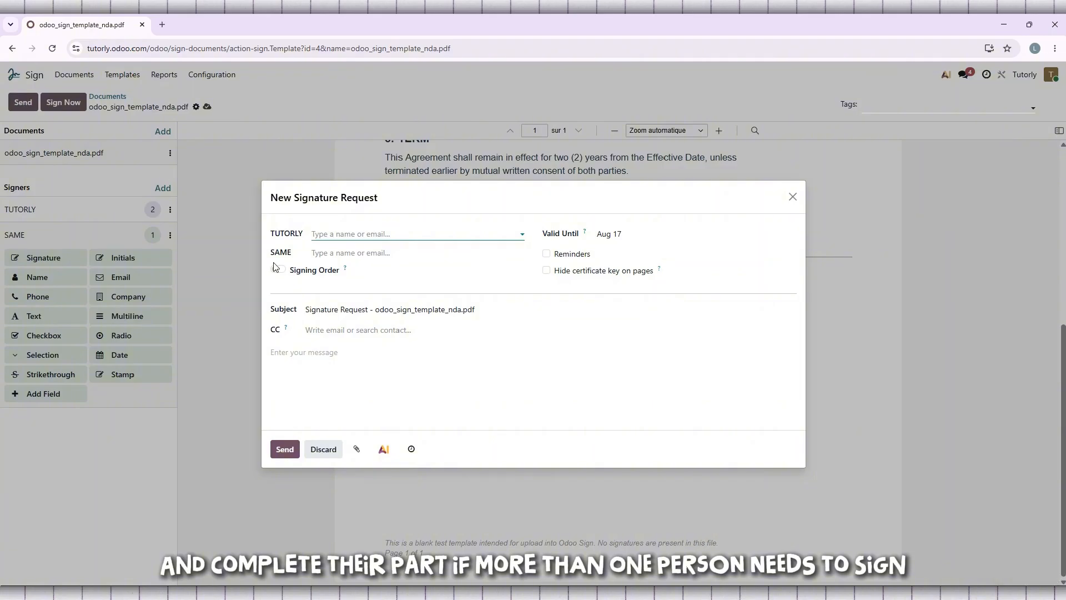
Assign Bright Horizons Ltd to TUTORLY and a Blue Ridge Distributors contact to SAME, then discard
{"action": "left_click", "coordinate": [522, 235]}
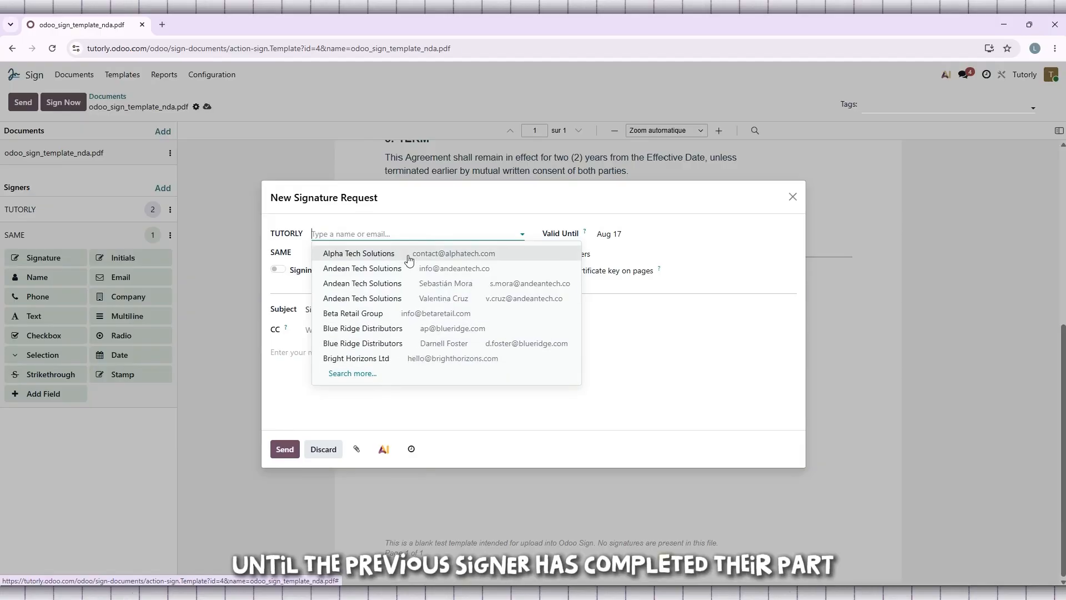
{"action": "left_click", "coordinate": [384, 358]}
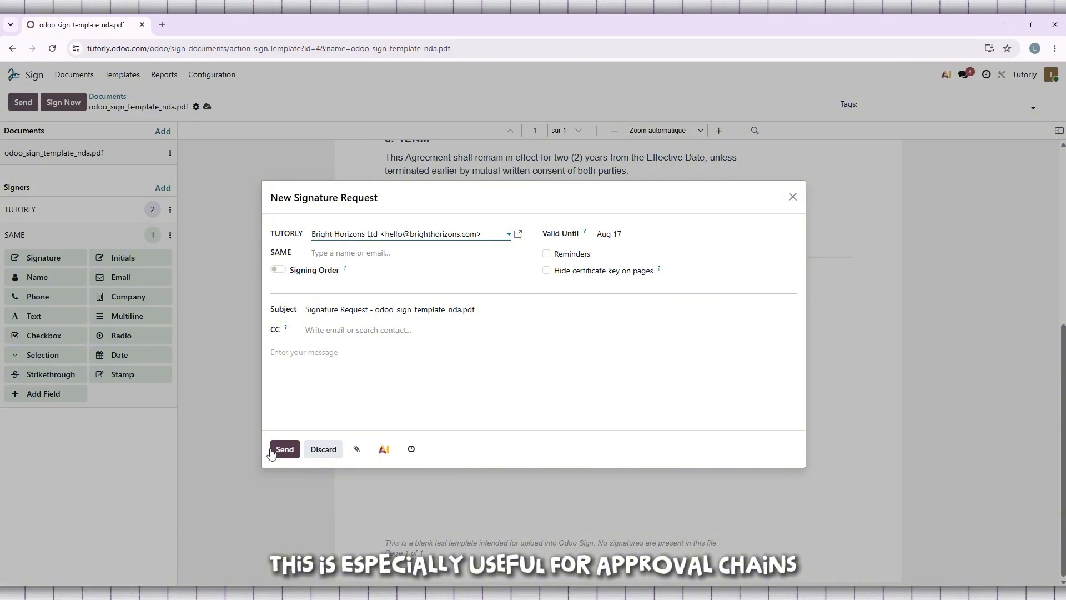
{"action": "left_click", "coordinate": [337, 329]}
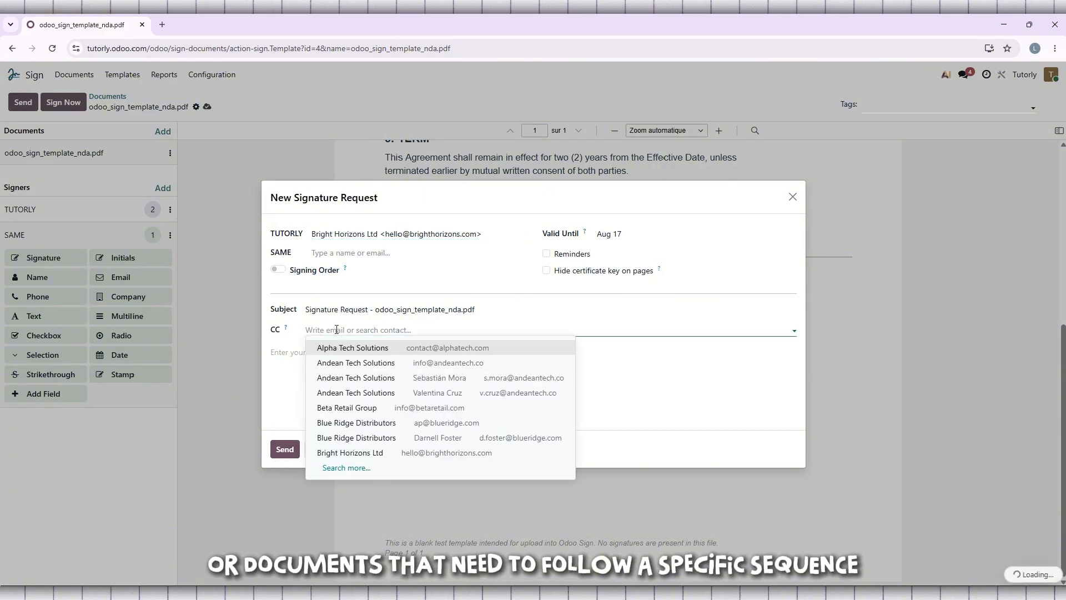
{"action": "left_click", "coordinate": [464, 253]}
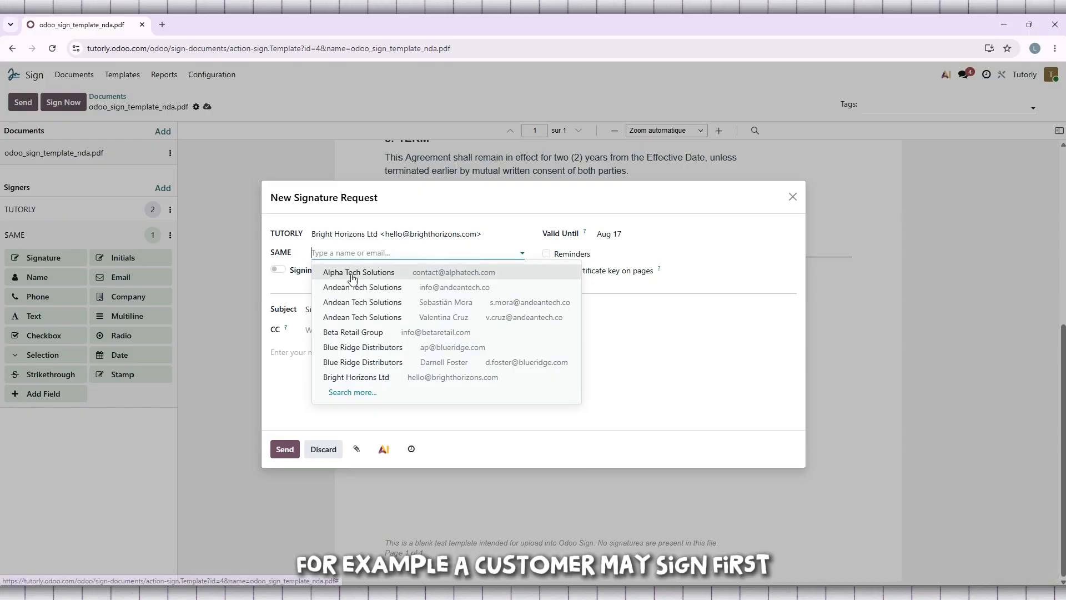
{"action": "left_click", "coordinate": [347, 363]}
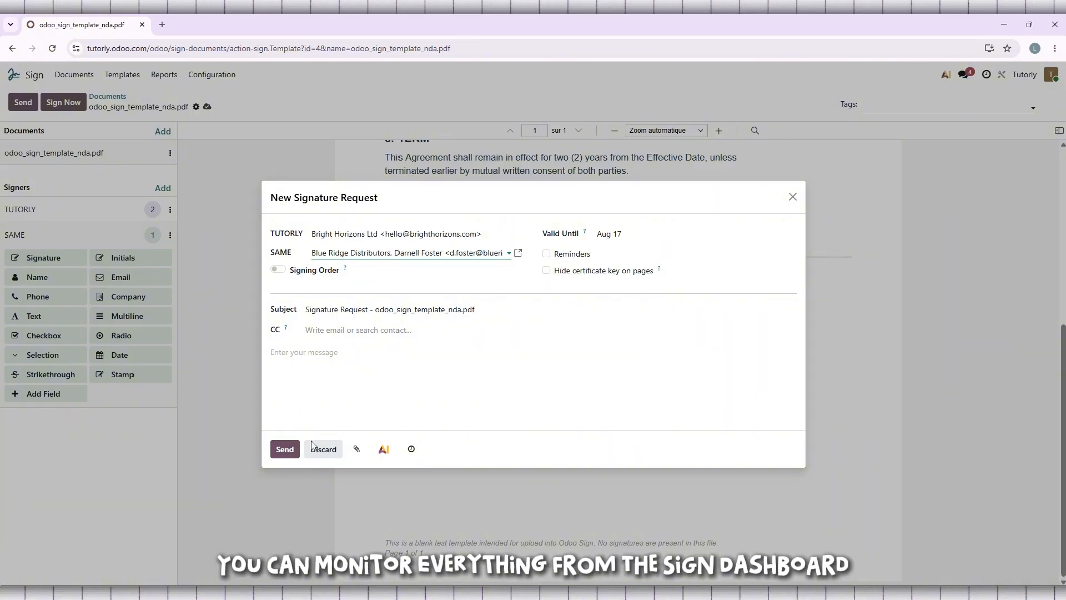
{"action": "left_click", "coordinate": [324, 451]}
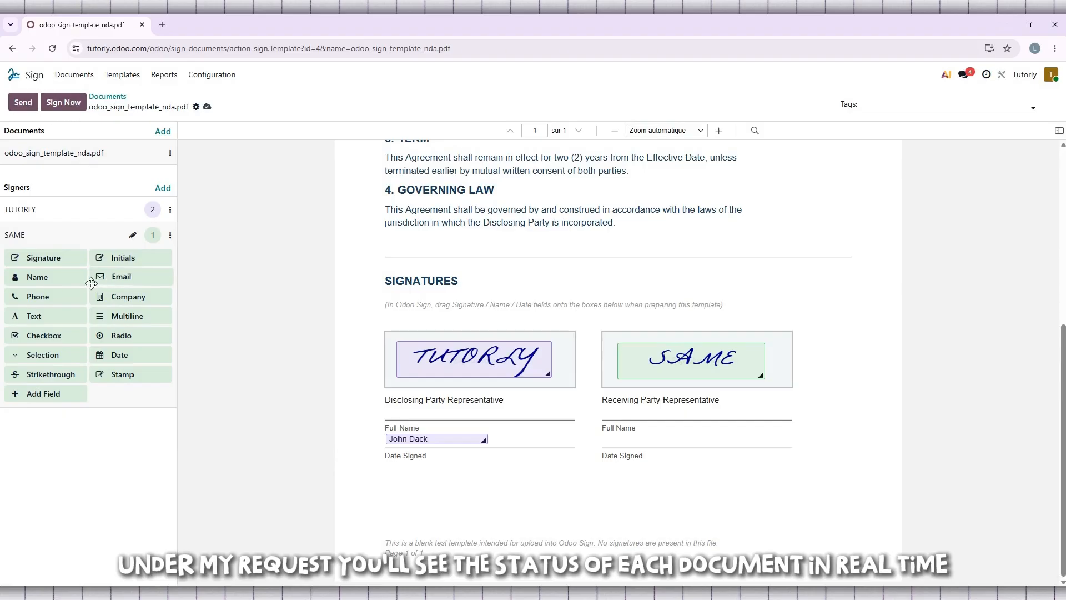
Put a SAME Name field on the Receiving Party Full Name line, with the representative's name as placeholder
{"action": "left_click_drag", "start_coordinate": [36, 276], "coordinate": [607, 441]}
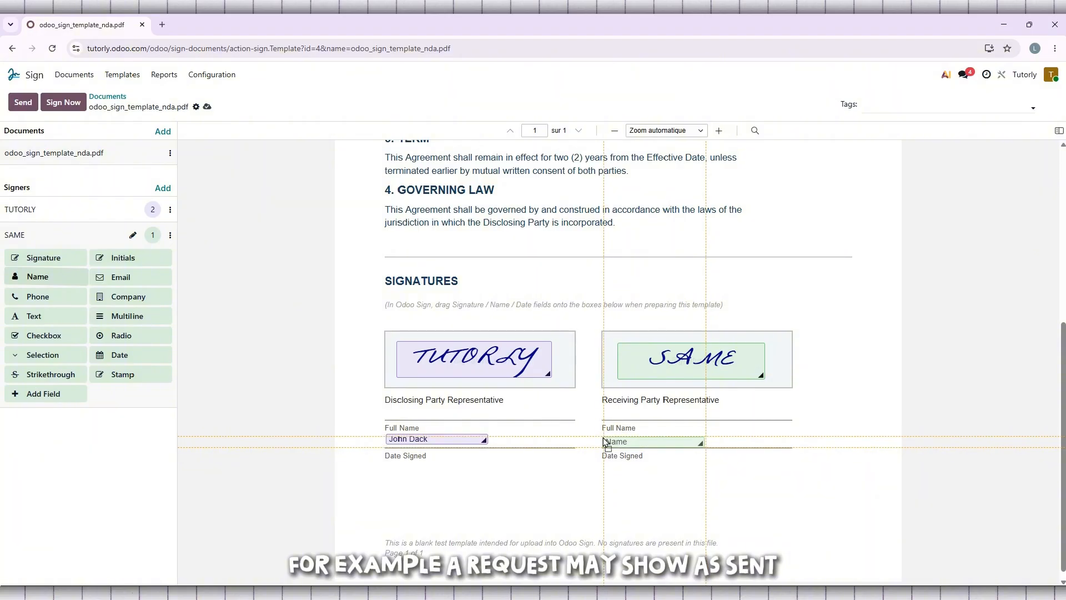
{"action": "left_click", "coordinate": [650, 440]}
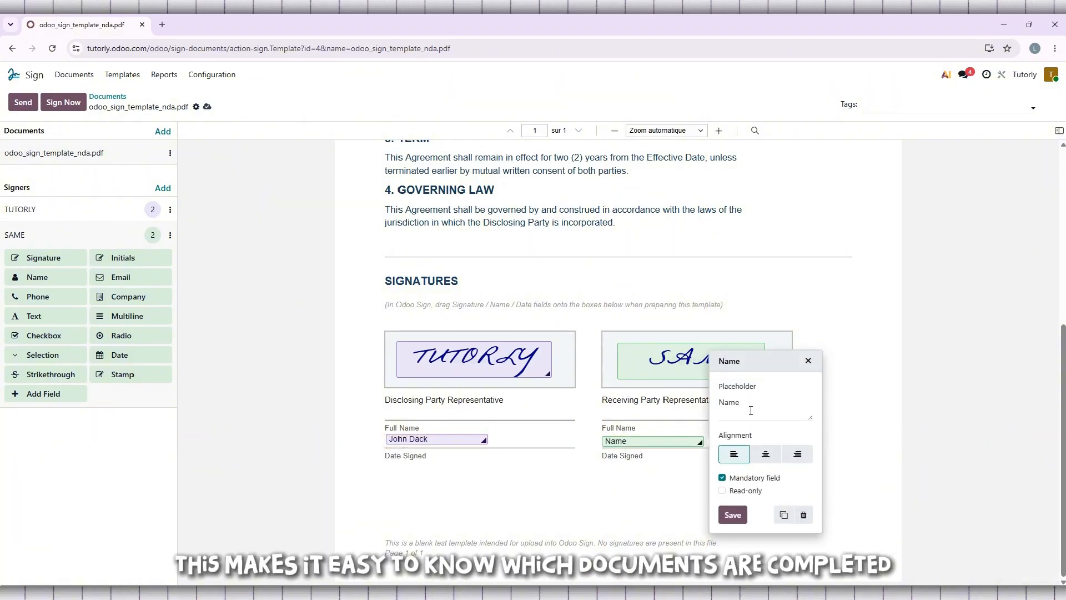
{"action": "double_click", "coordinate": [750, 409]}
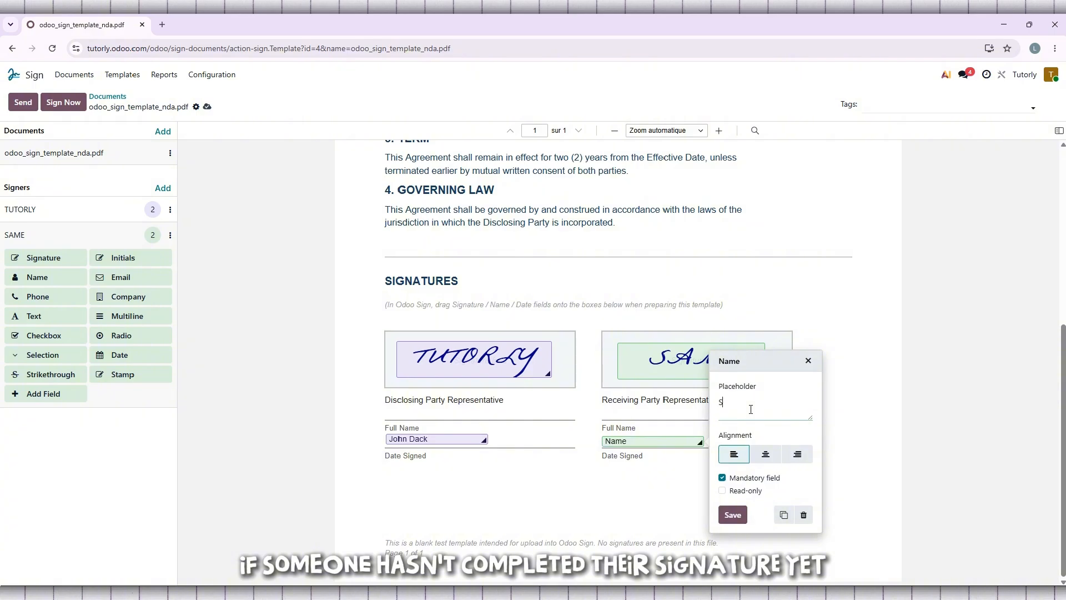
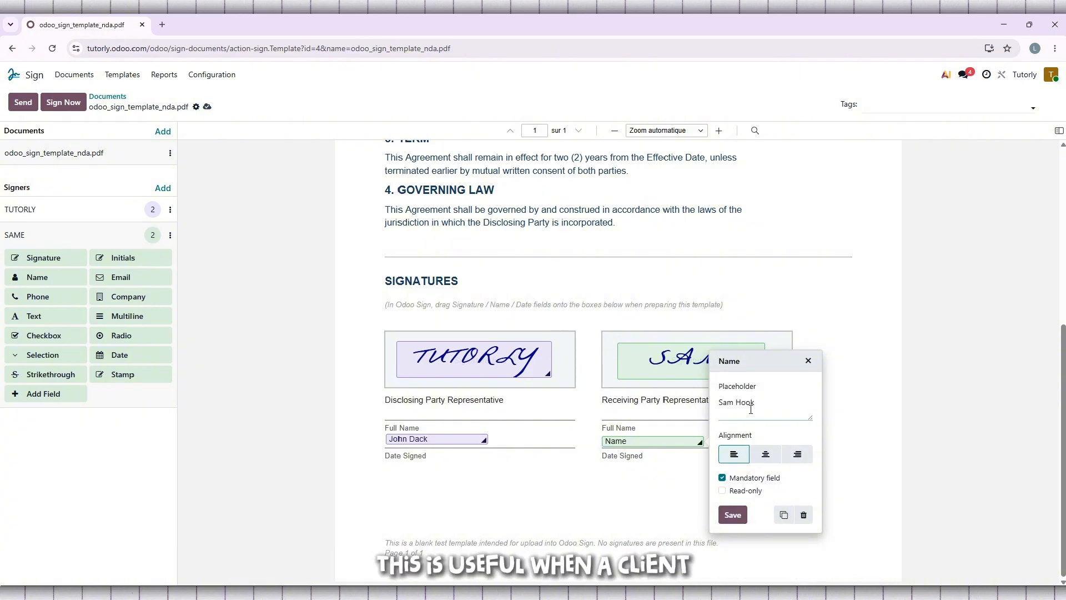
{"action": "left_click", "coordinate": [737, 514]}
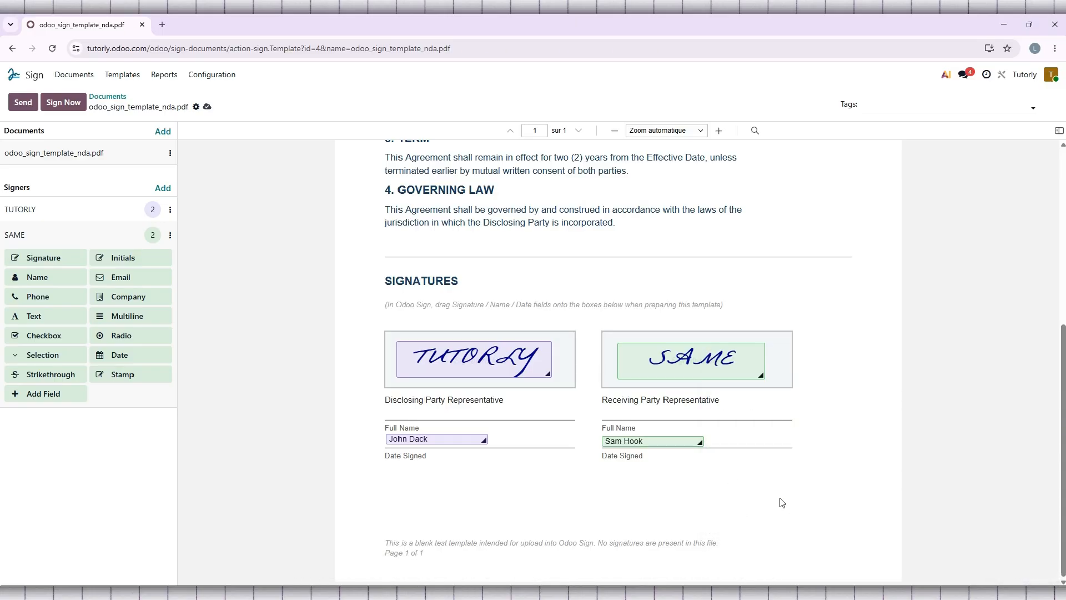
Try Sign Now with Alpha Tech Solutions as SAME, discard it, then start a Send request
{"action": "left_click", "coordinate": [72, 106]}
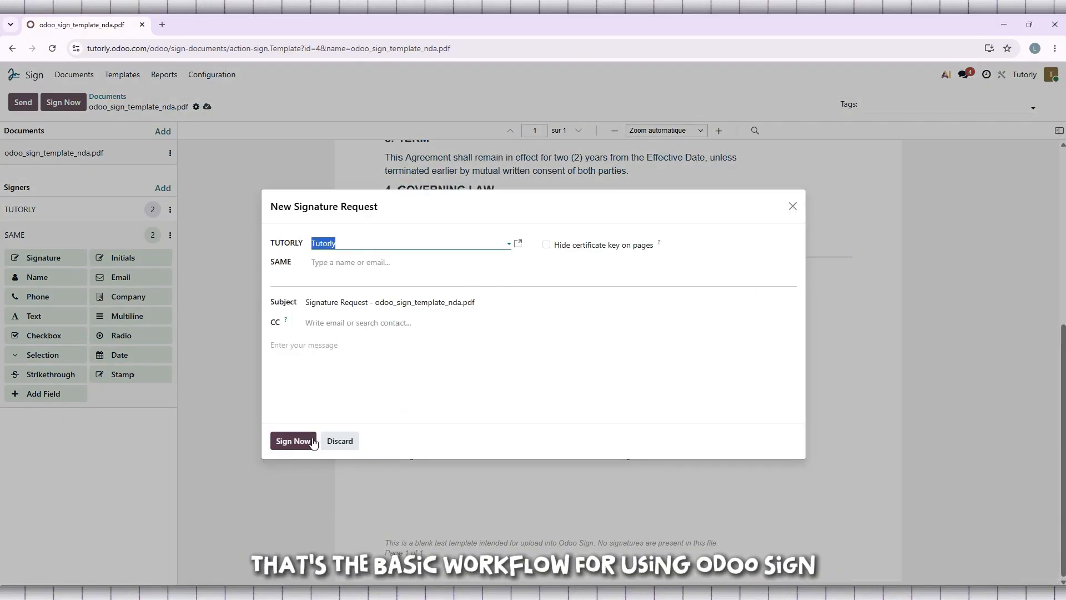
{"action": "left_click", "coordinate": [503, 245]}
{"action": "left_click", "coordinate": [458, 239]}
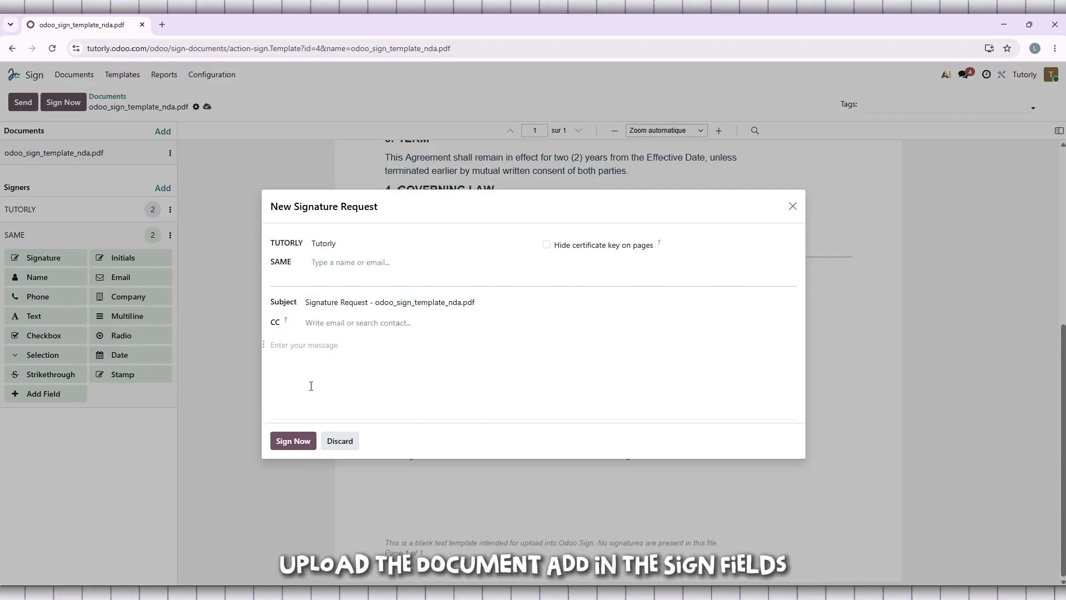
{"action": "left_click", "coordinate": [292, 441]}
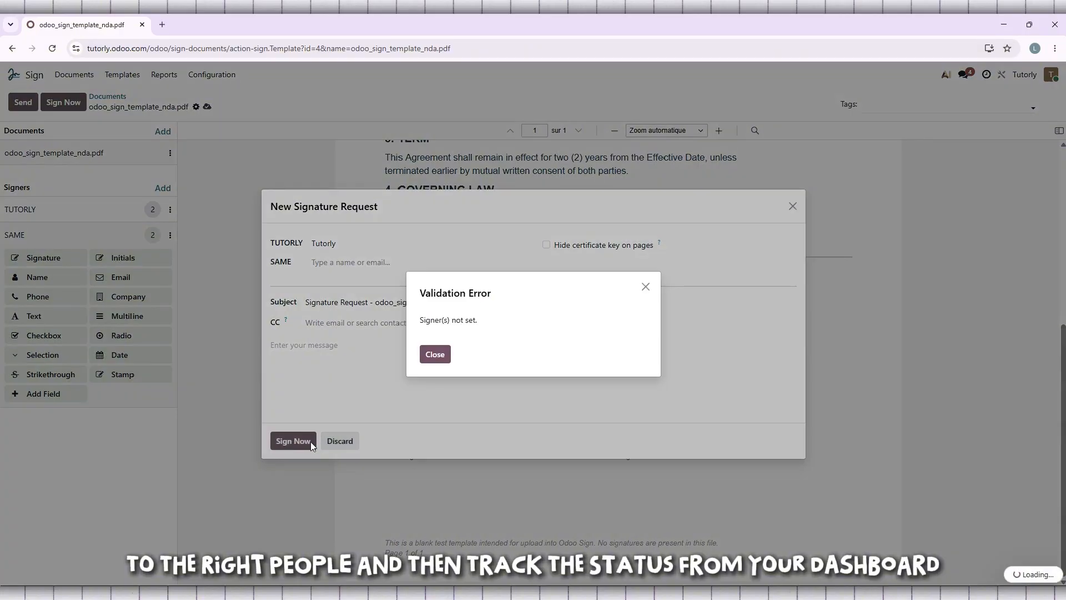
{"action": "left_click", "coordinate": [645, 287]}
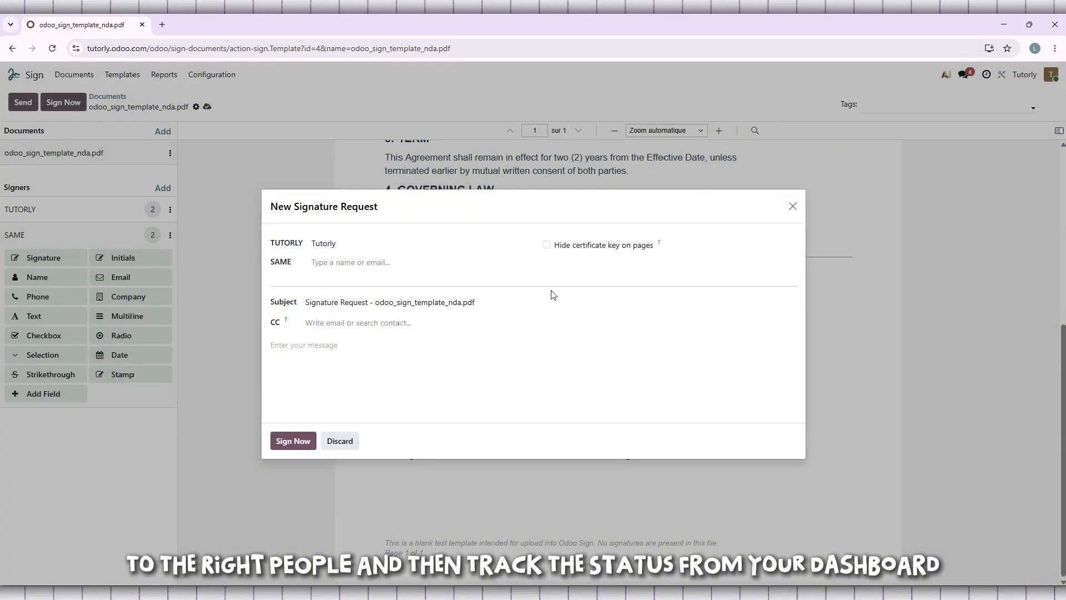
{"action": "left_click", "coordinate": [399, 263]}
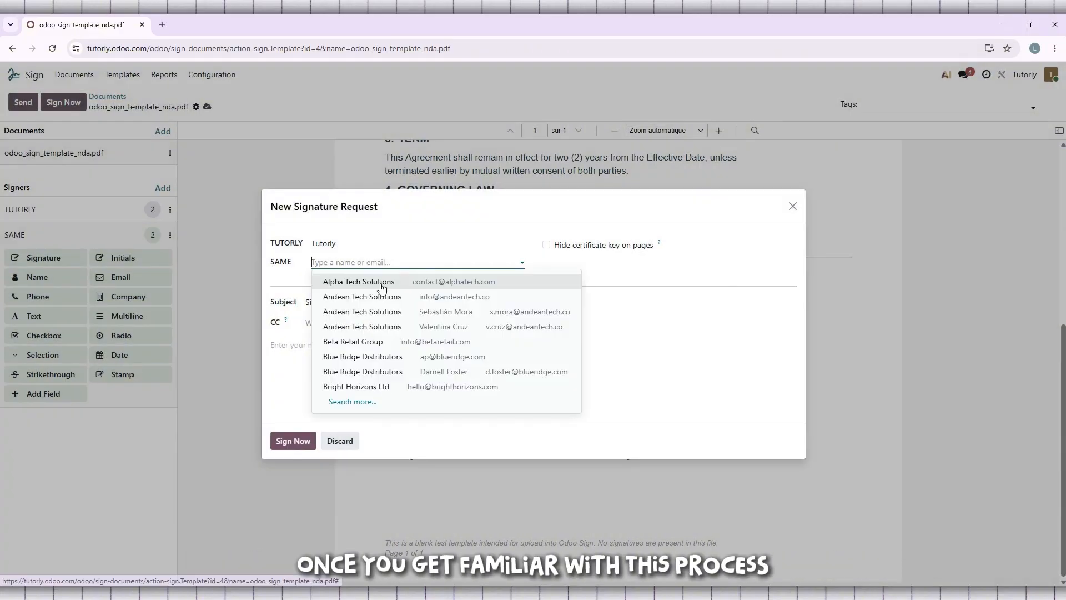
{"action": "left_click", "coordinate": [382, 282]}
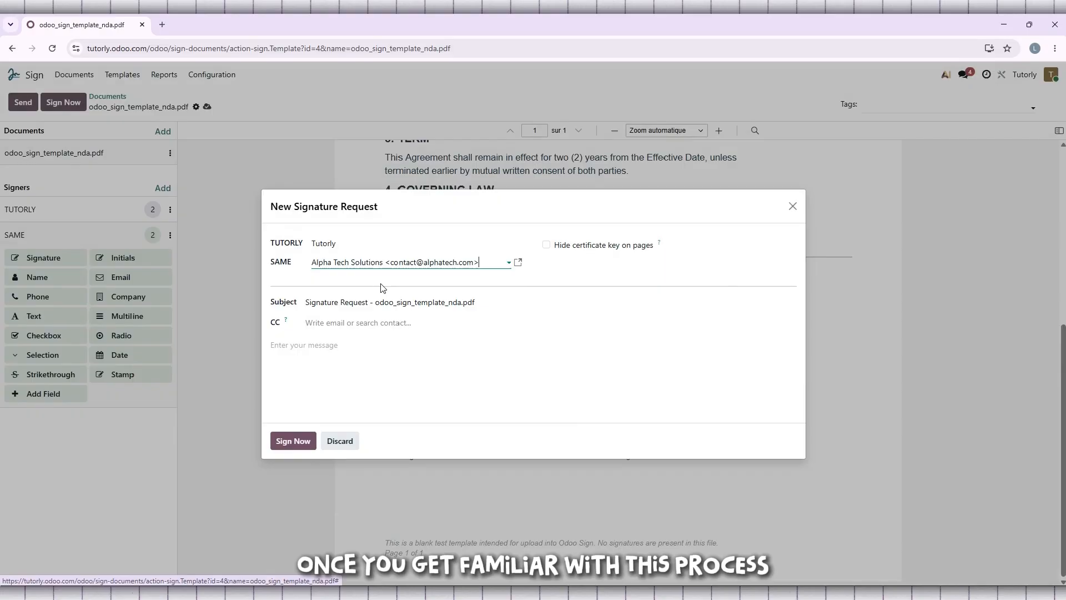
{"action": "left_click", "coordinate": [340, 441]}
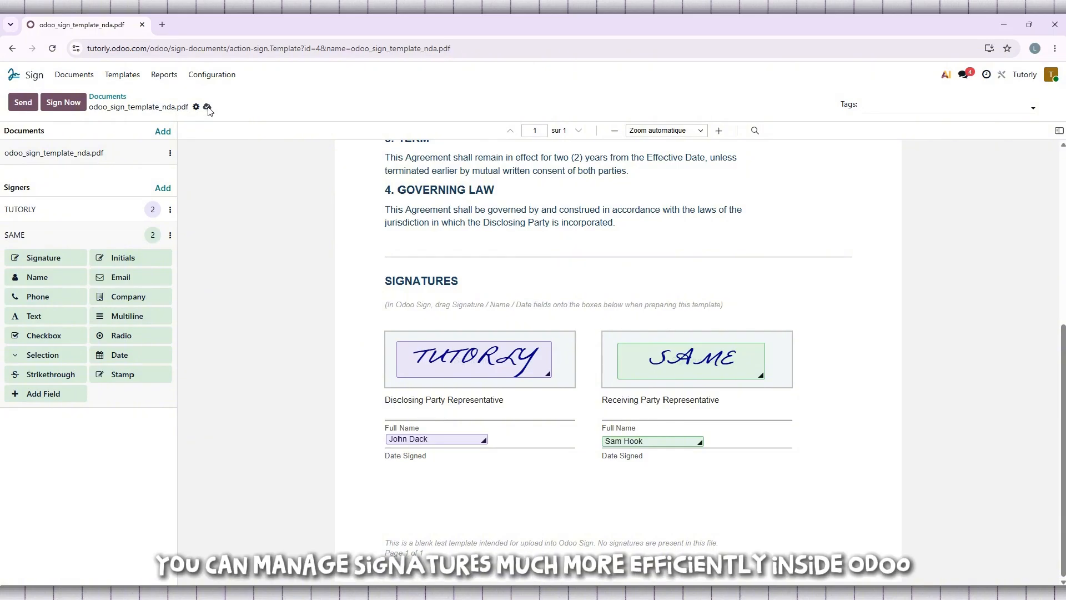
{"action": "left_click", "coordinate": [22, 103]}
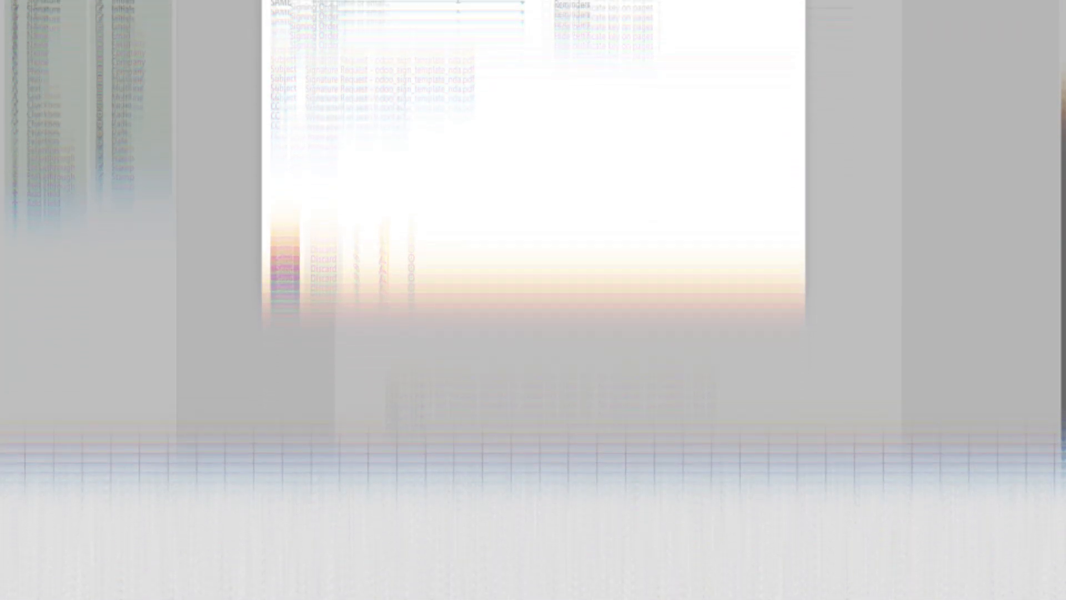